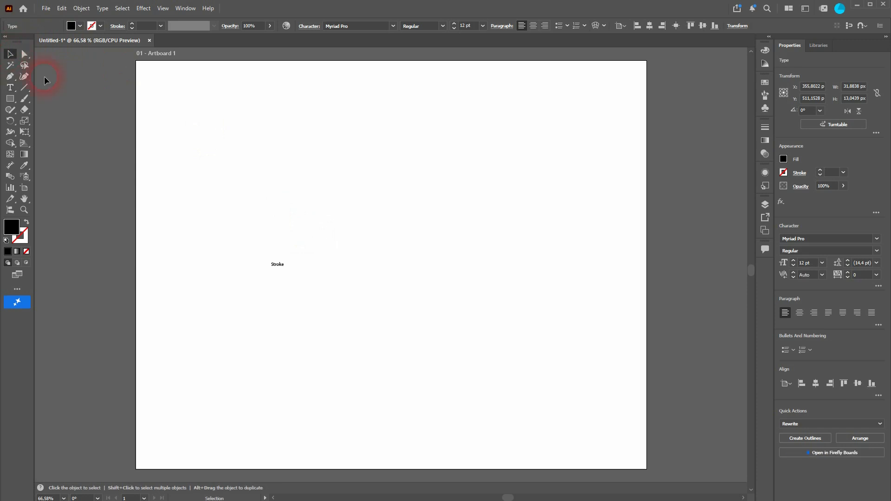
# Step: Select the "Stroke" text and scale it up to about 319 pt
pyautogui.click(277, 264)
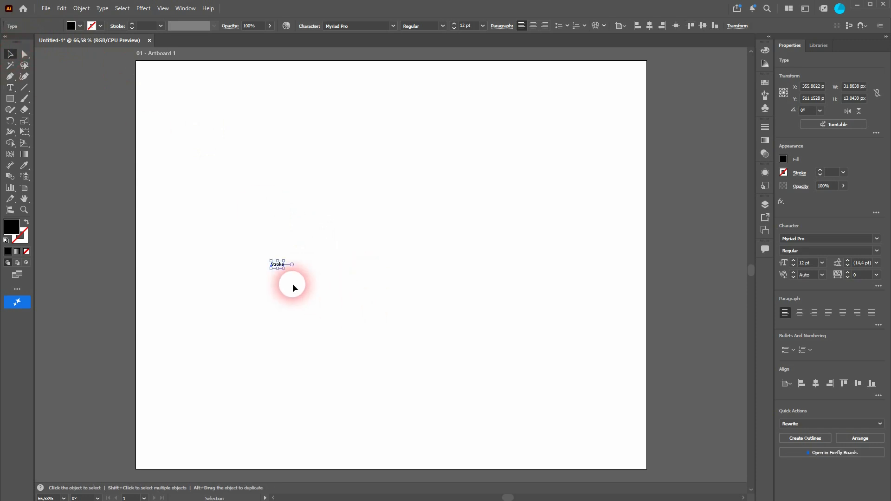
pyautogui.click(362, 27)
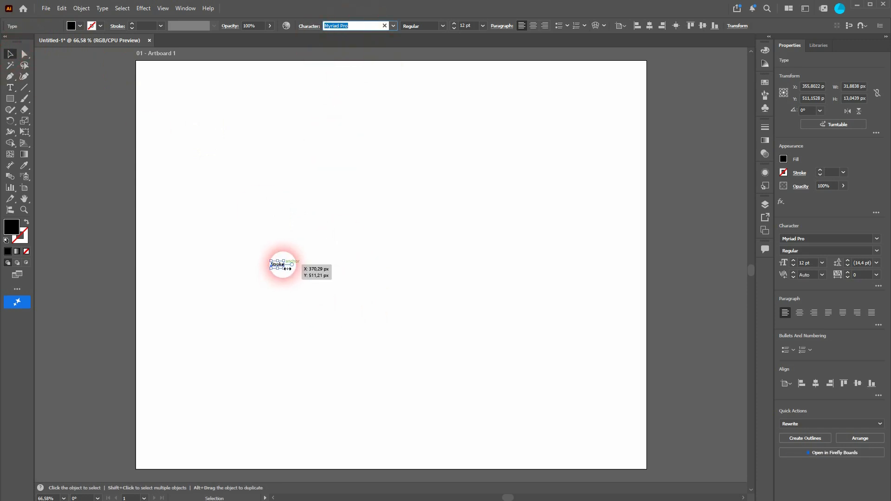
pyautogui.moveTo(287, 268)
pyautogui.mouseDown()
pyautogui.moveTo(280, 270)
pyautogui.moveTo(706, 445)
pyautogui.moveTo(546, 352)
pyautogui.moveTo(522, 328)
pyautogui.moveTo(465, 308)
pyautogui.mouseUp()
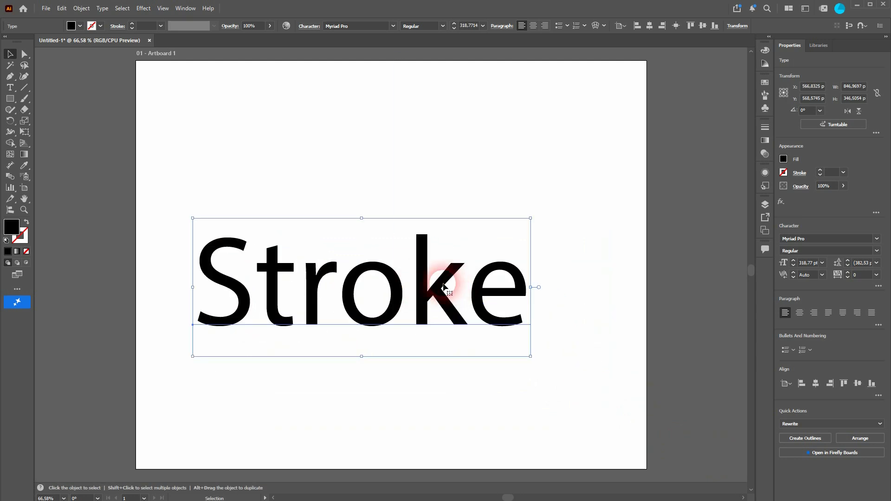
# Step: Change the text's font to Baskerville Old Face
pyautogui.click(393, 26)
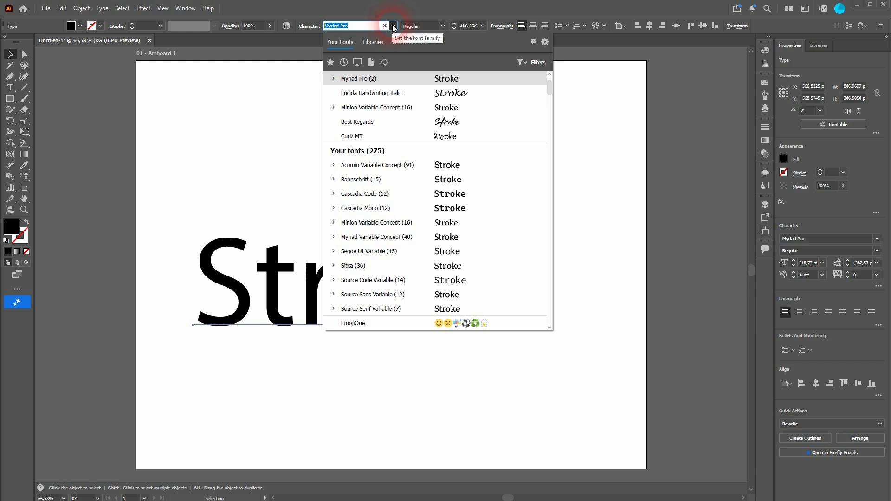
pyautogui.scroll(-3, 389, 235)
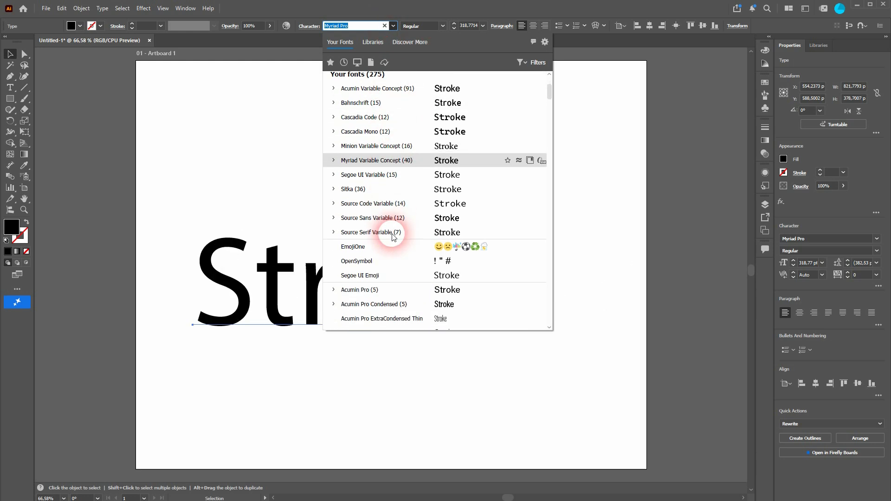
pyautogui.scroll(-5, 392, 236)
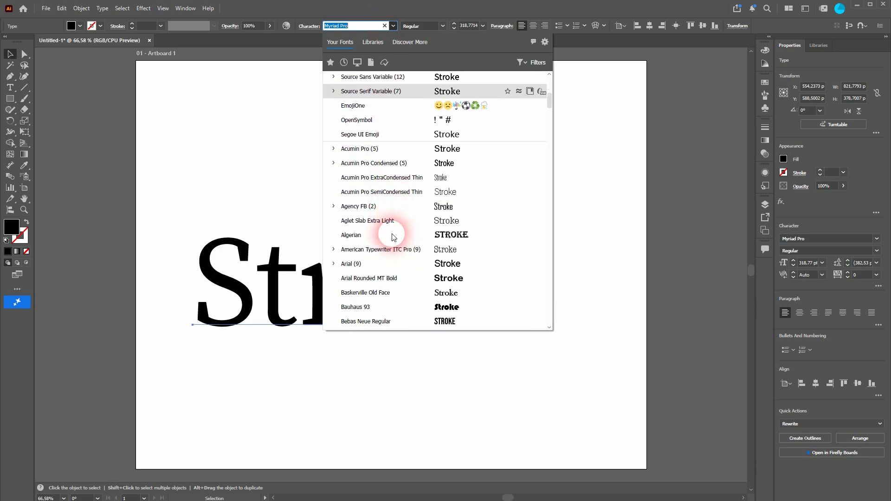
pyautogui.scroll(-1, 393, 237)
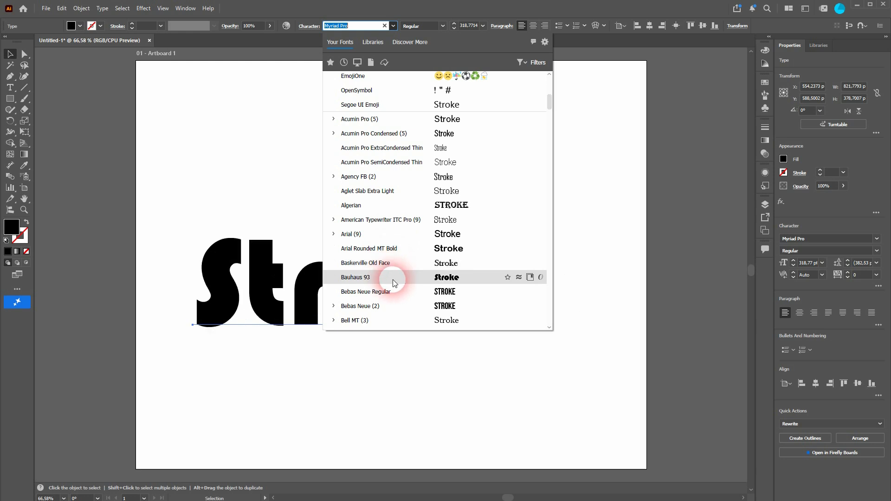
pyautogui.click(394, 263)
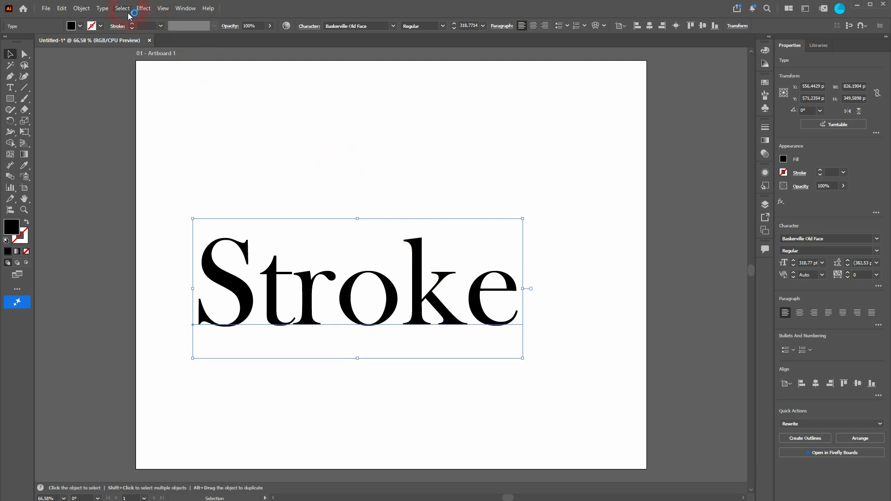
# Step: Apply a 10 px Offset Path effect to the text and undo it
pyautogui.click(142, 9)
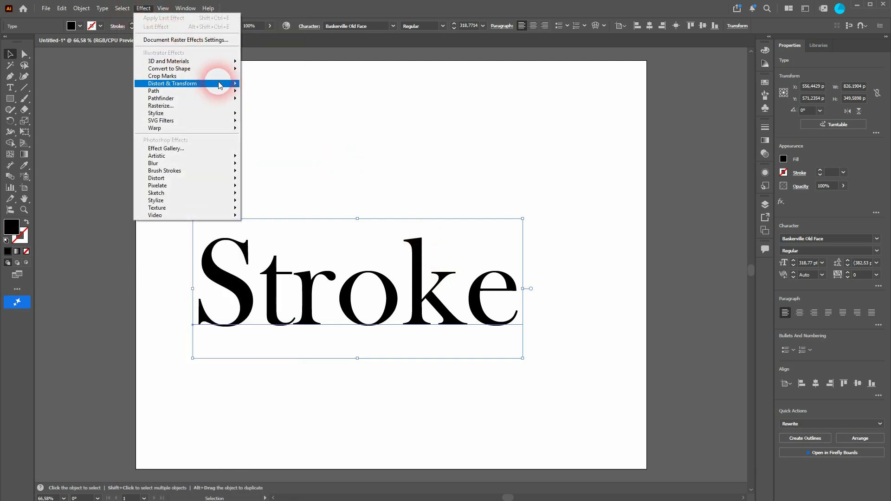
pyautogui.moveTo(218, 90)
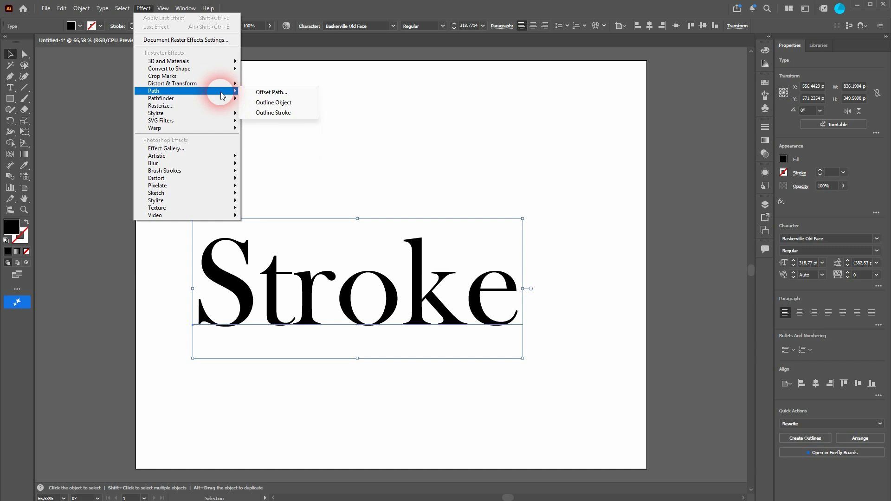
pyautogui.click(288, 95)
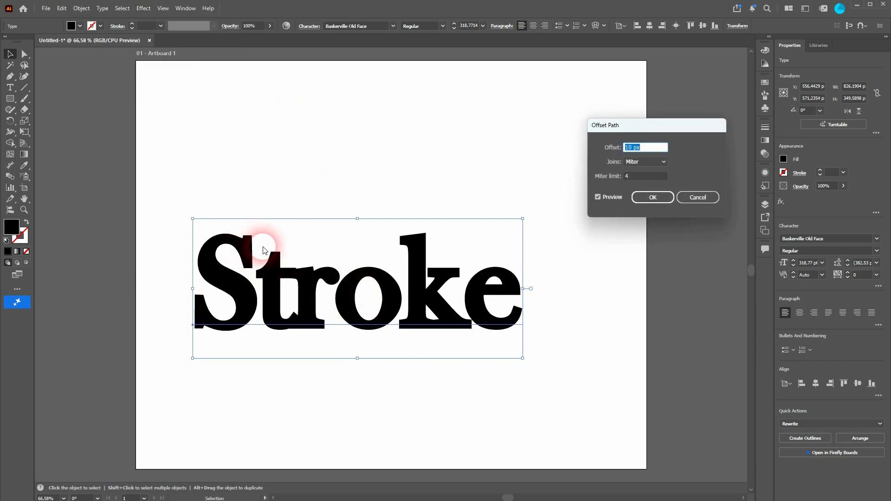
pyautogui.click(652, 197)
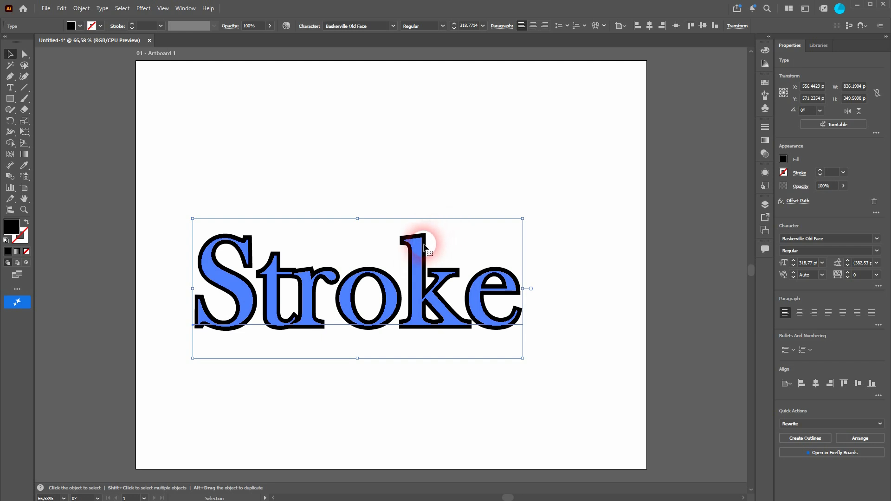
pyautogui.hotkey('ctrl', 'z')
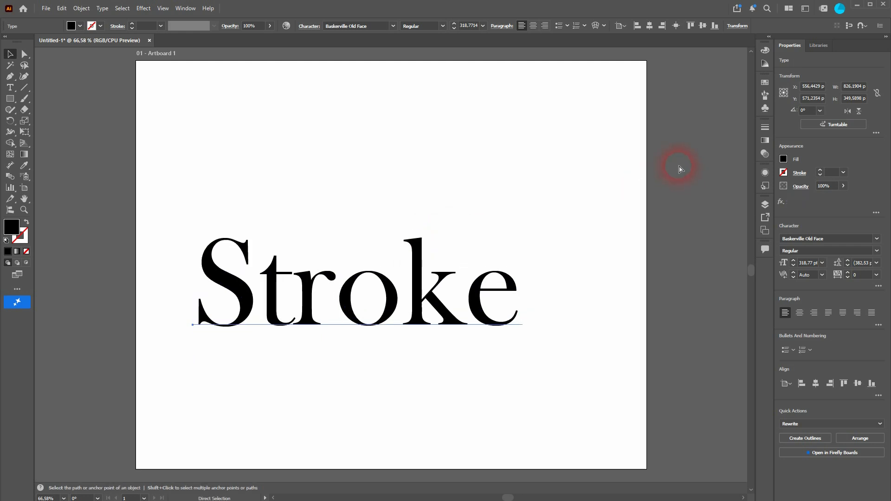
# Step: Open the Appearance panel
pyautogui.click(186, 8)
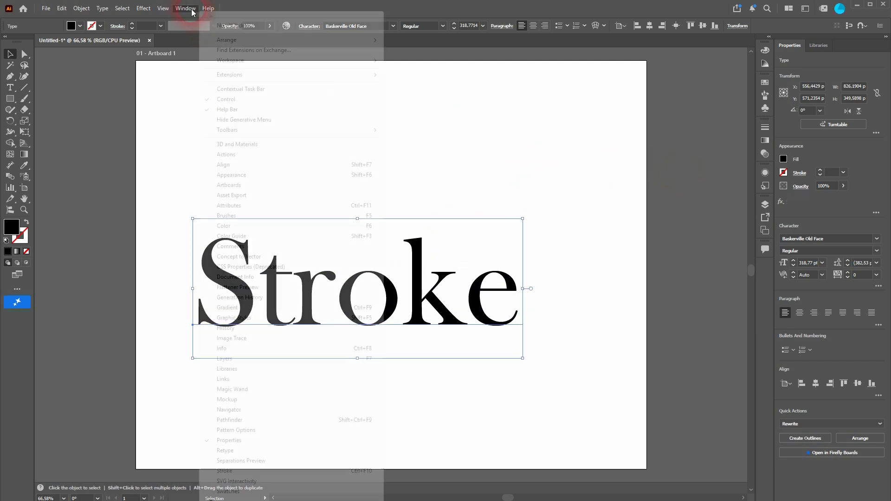
pyautogui.click(264, 184)
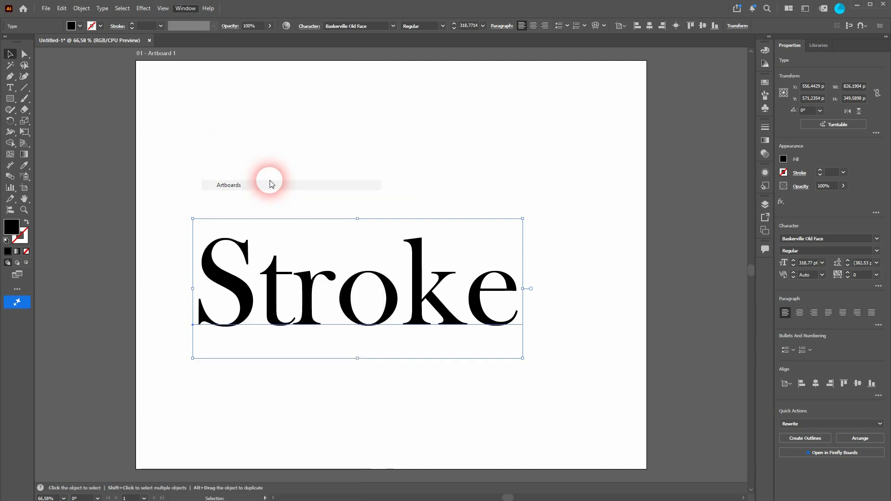
pyautogui.click(187, 15)
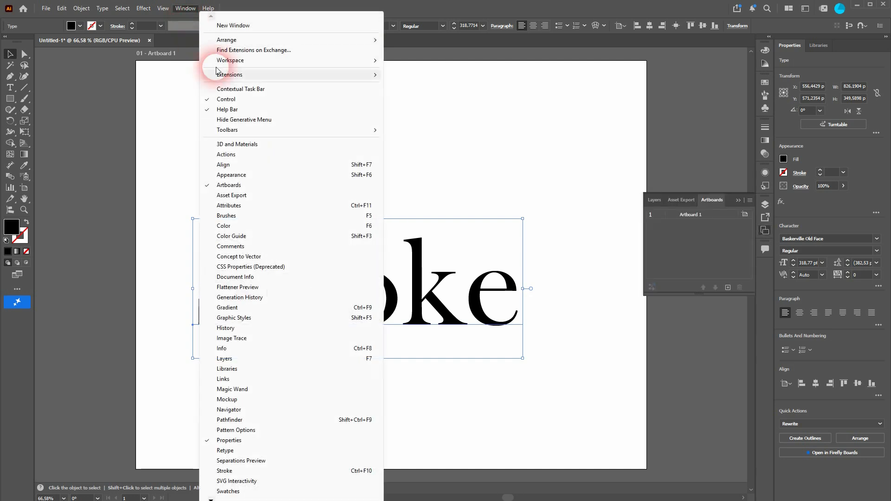
pyautogui.click(264, 175)
pyautogui.click(650, 241)
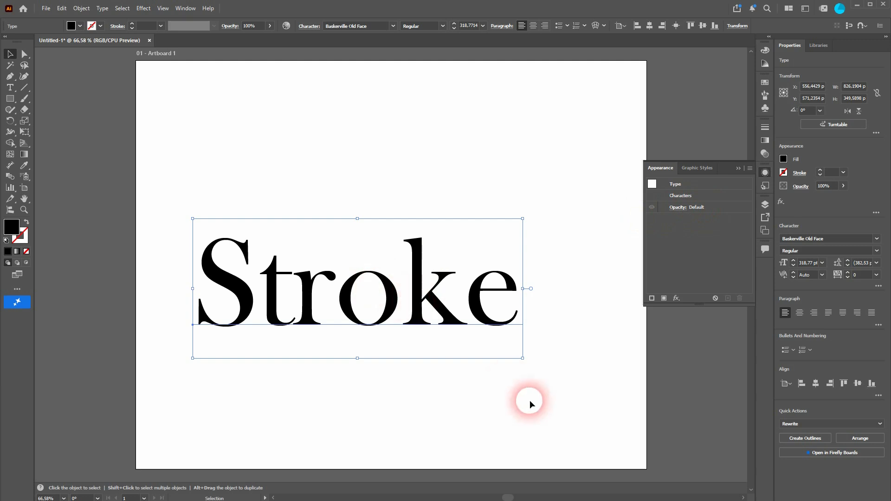
# Step: Select the text, add a new fill in the Appearance panel and set its colour to red
pyautogui.click(511, 383)
pyautogui.click(408, 294)
pyautogui.click(712, 207)
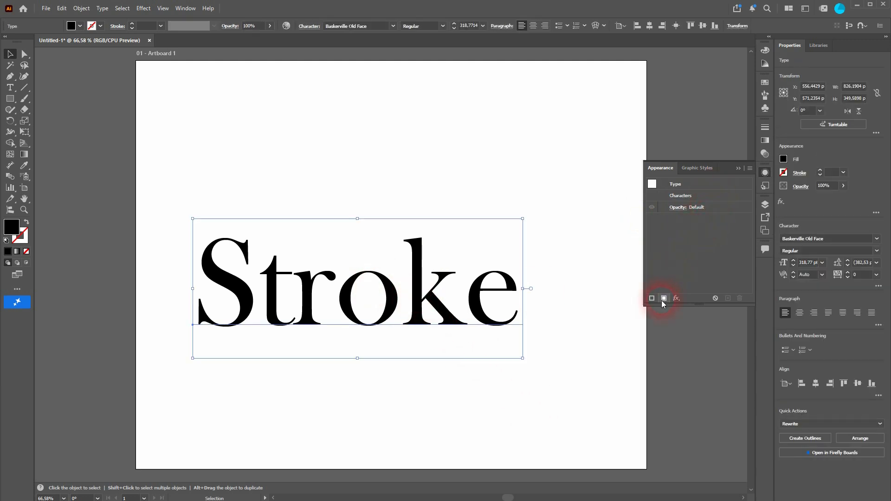
pyautogui.click(663, 298)
pyautogui.click(703, 220)
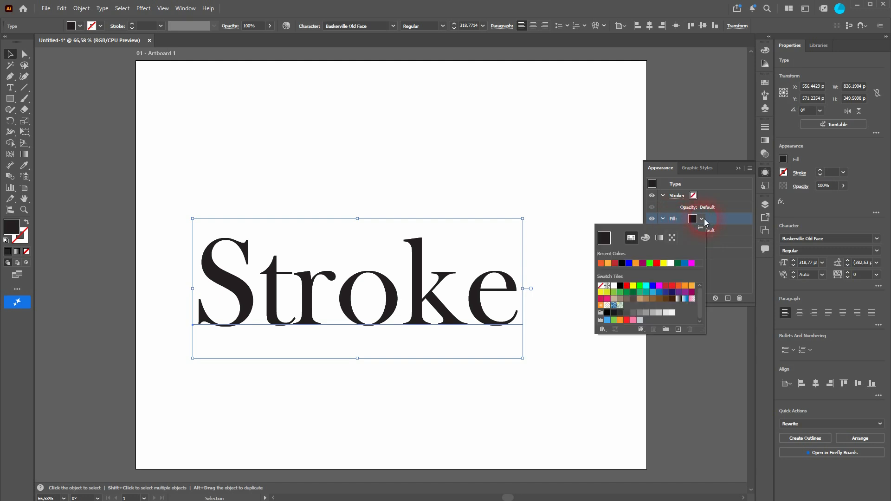
pyautogui.click(666, 286)
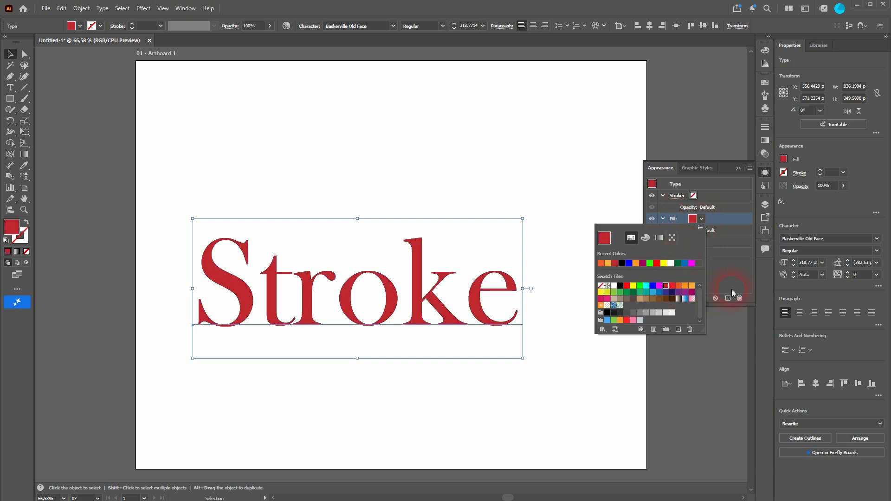
pyautogui.click(743, 279)
# Step: Add a second fill below the red one and set it to orange
pyautogui.click(664, 298)
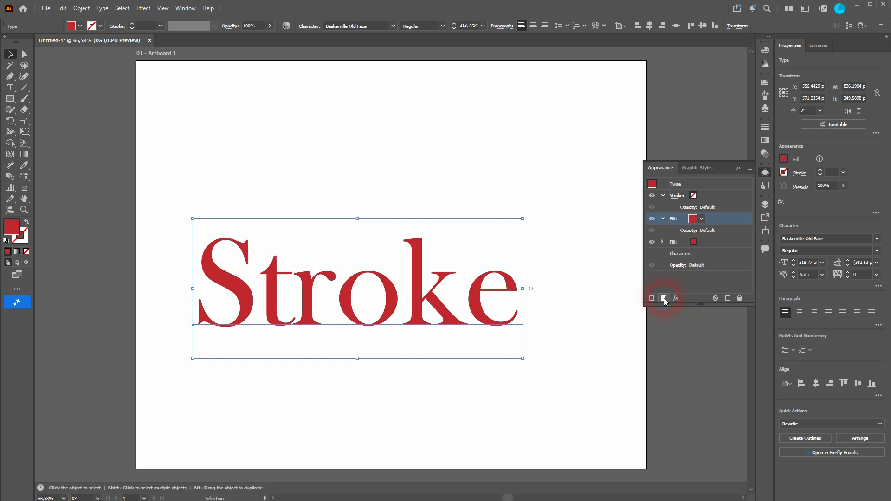
pyautogui.click(691, 219)
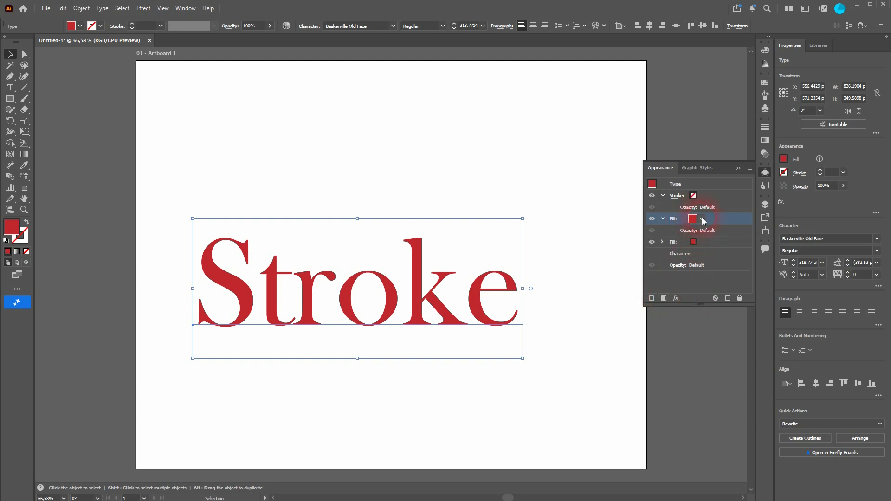
pyautogui.click(698, 243)
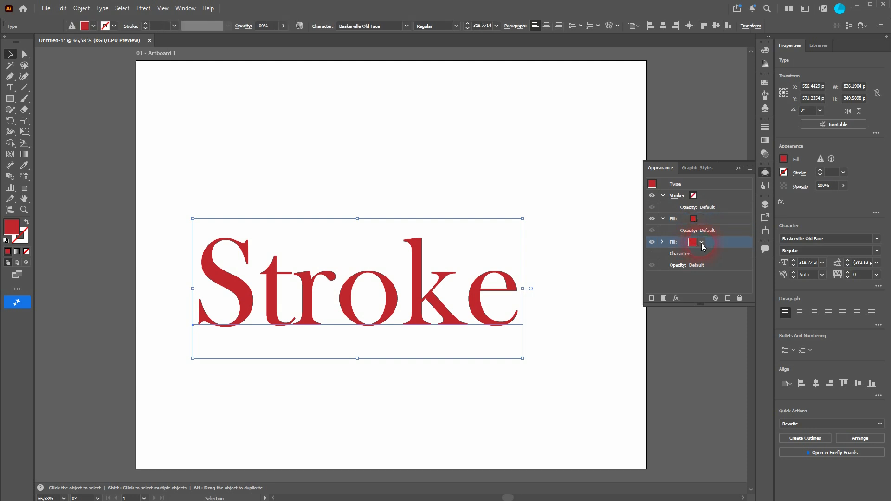
pyautogui.click(701, 243)
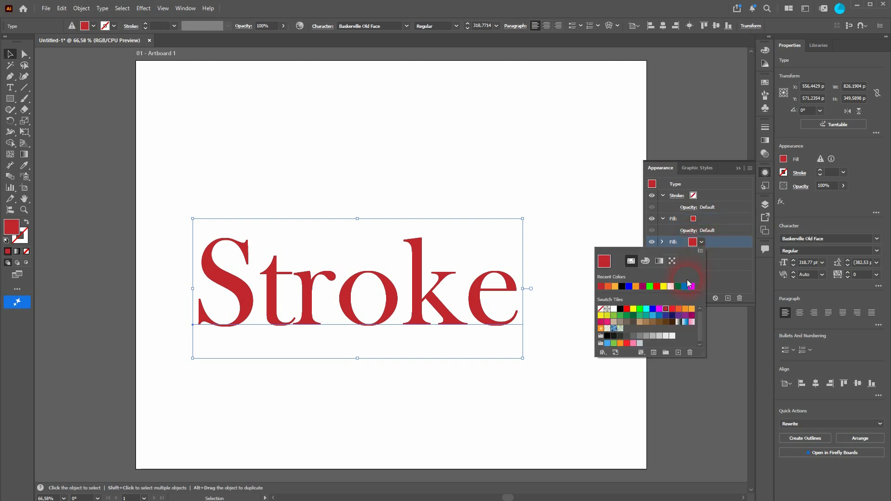
pyautogui.click(689, 311)
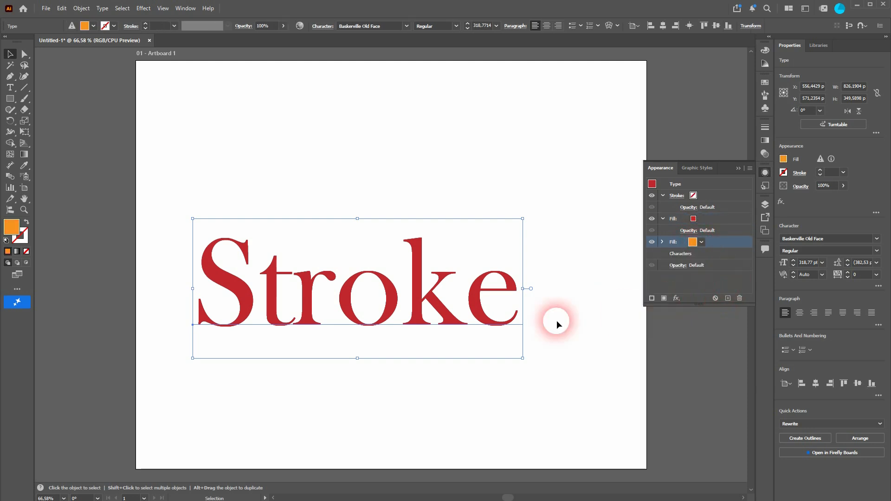
# Step: Apply an Offset Path effect of 5 px to the orange fill
pyautogui.click(651, 219)
pyautogui.click(651, 219)
pyautogui.click(719, 244)
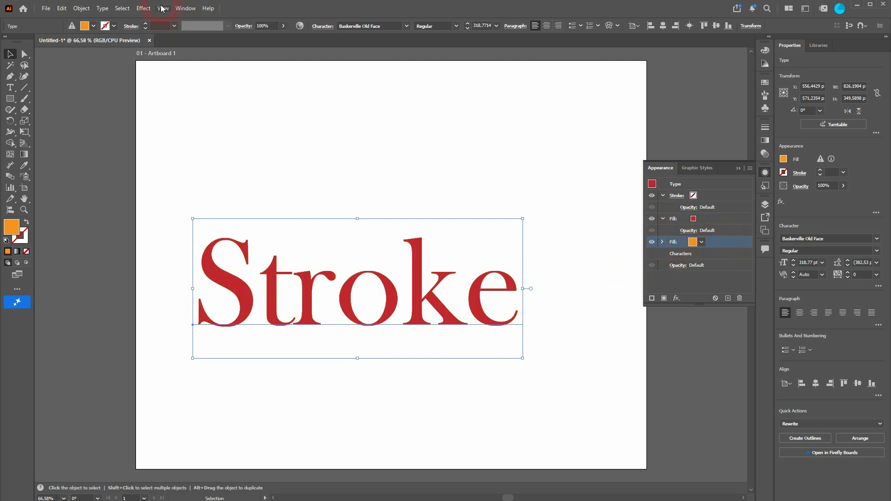
pyautogui.click(144, 8)
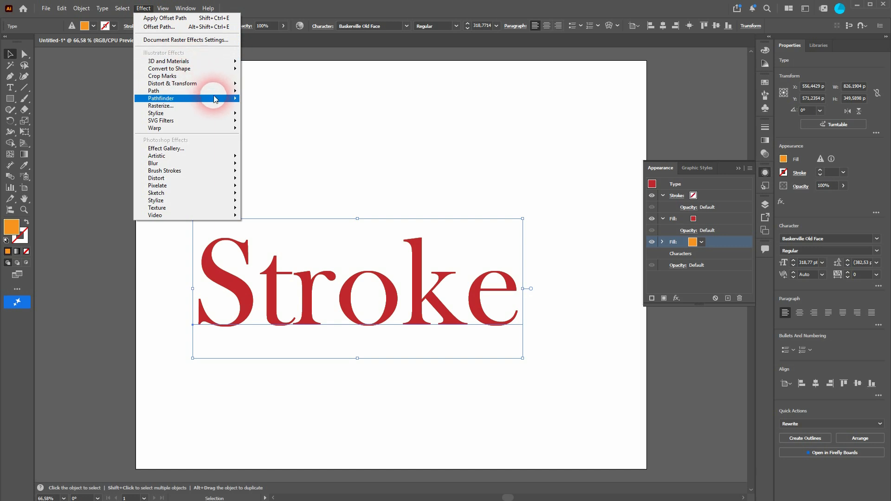
pyautogui.moveTo(213, 92)
pyautogui.click(276, 91)
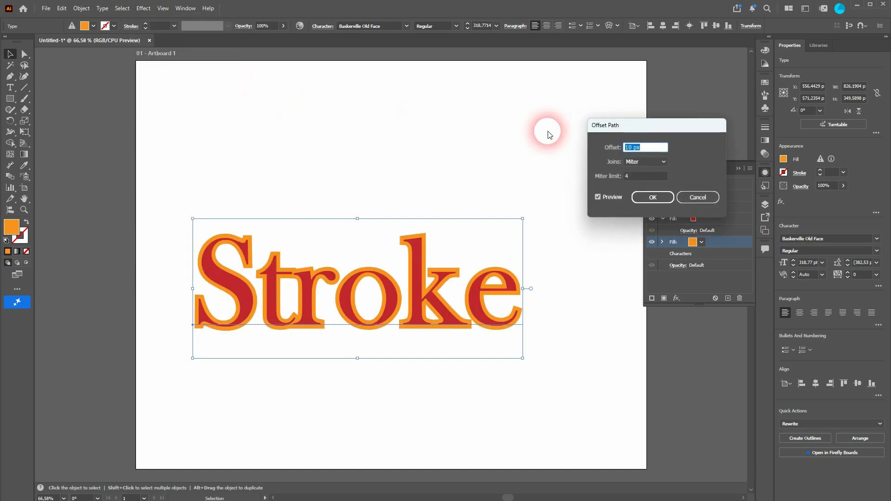
pyautogui.moveTo(671, 128); pyautogui.dragTo(458, 101)
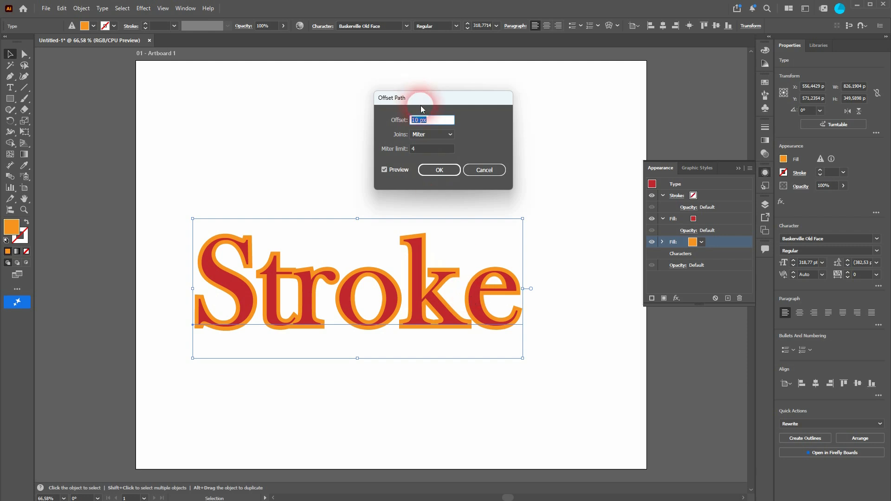
pyautogui.write('5')
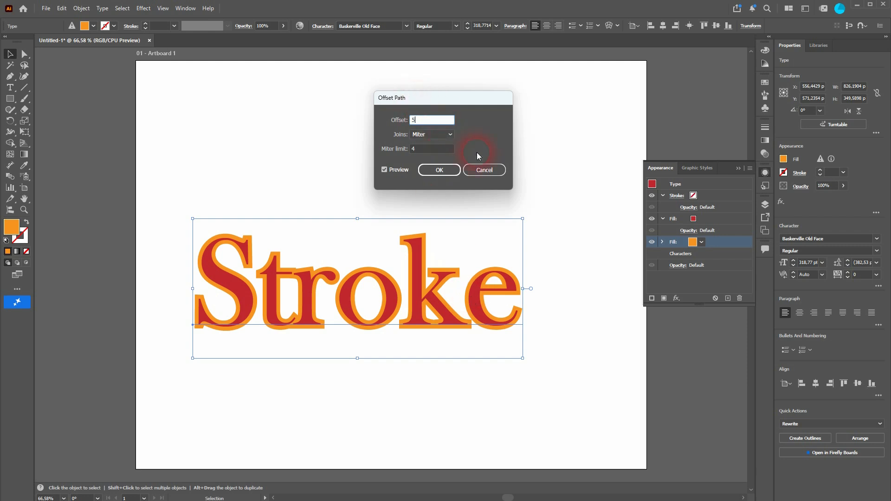
pyautogui.click(435, 154)
pyautogui.click(437, 171)
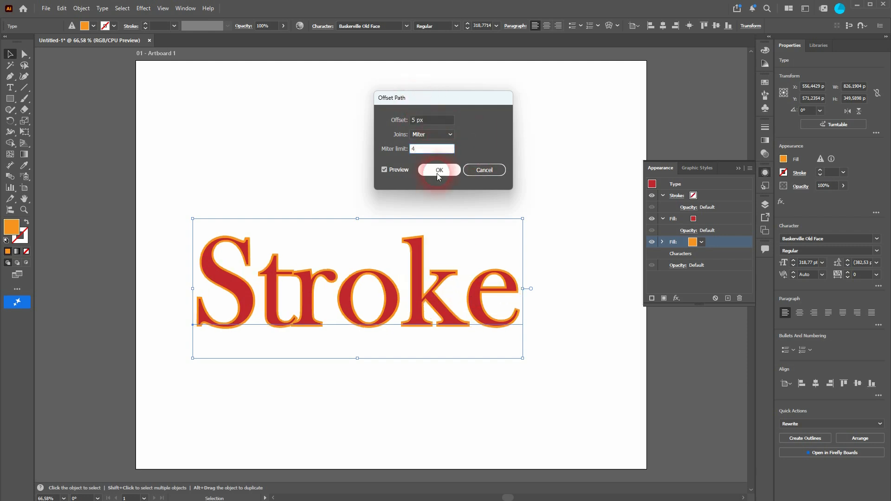
# Step: Add another fill below the orange one and set its colour to yellow
pyautogui.click(663, 298)
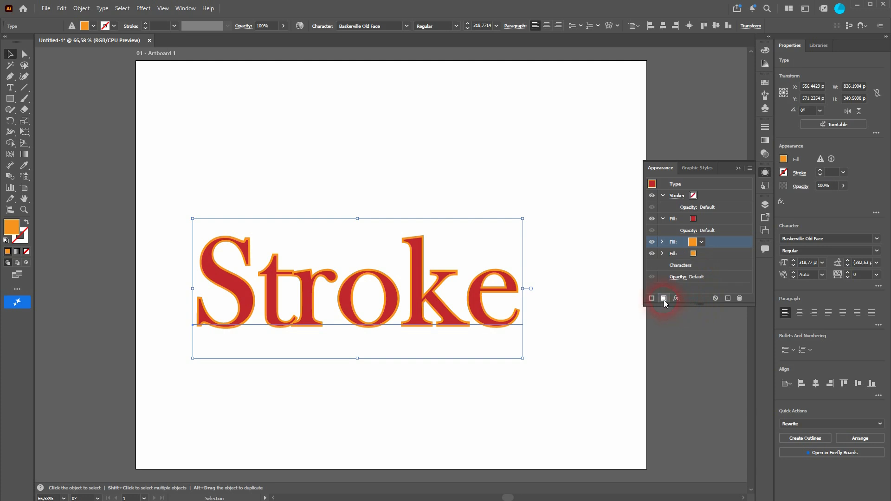
pyautogui.click(705, 253)
pyautogui.click(701, 254)
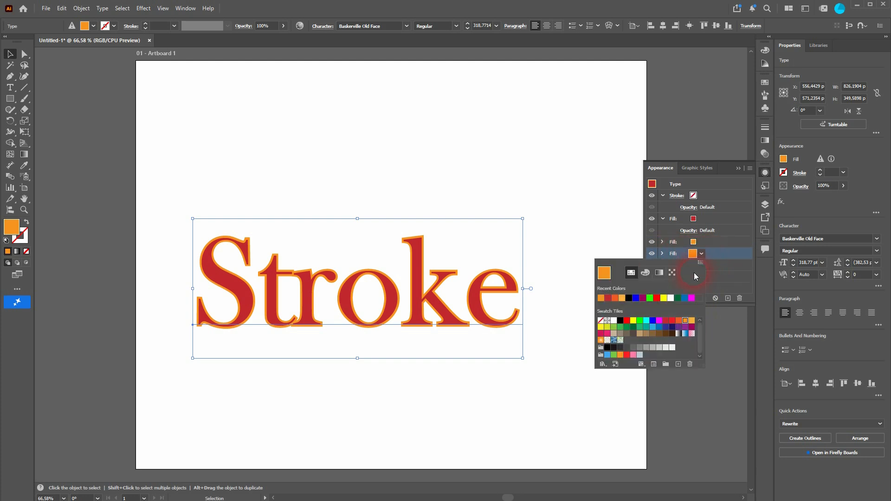
pyautogui.click(601, 328)
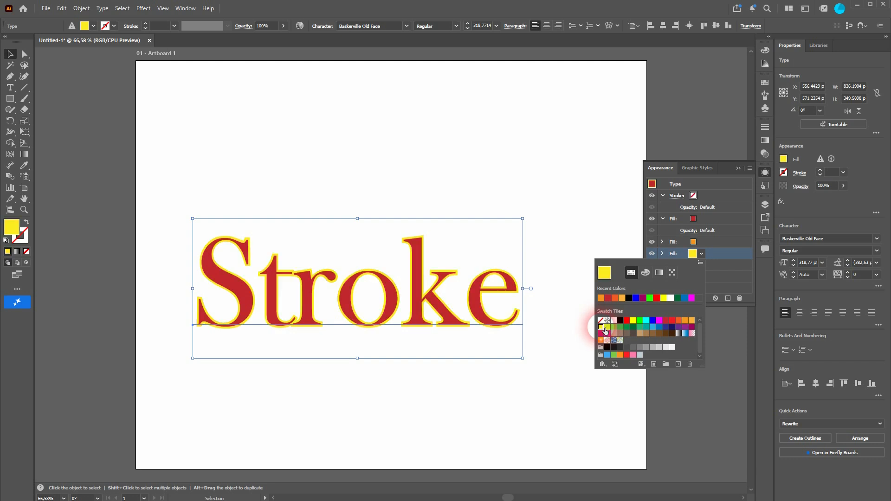
pyautogui.click(741, 278)
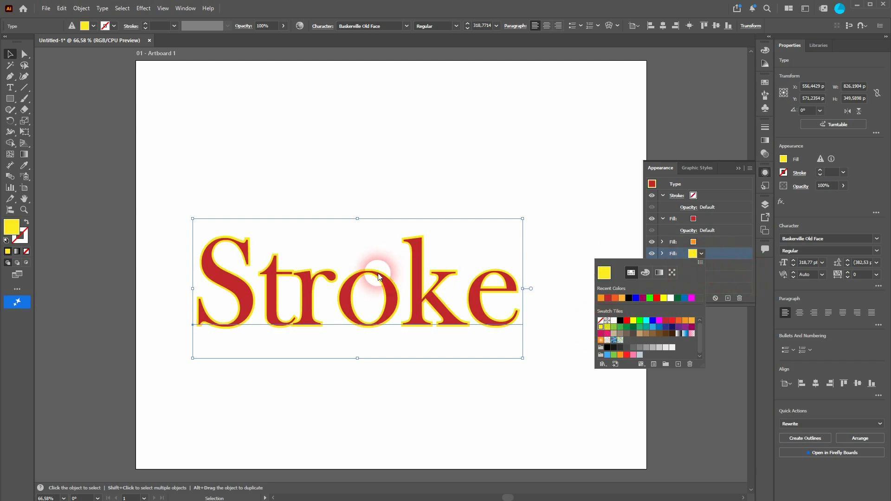
# Step: Change the colour of the orange fill to magenta
pyautogui.click(716, 169)
pyautogui.click(707, 241)
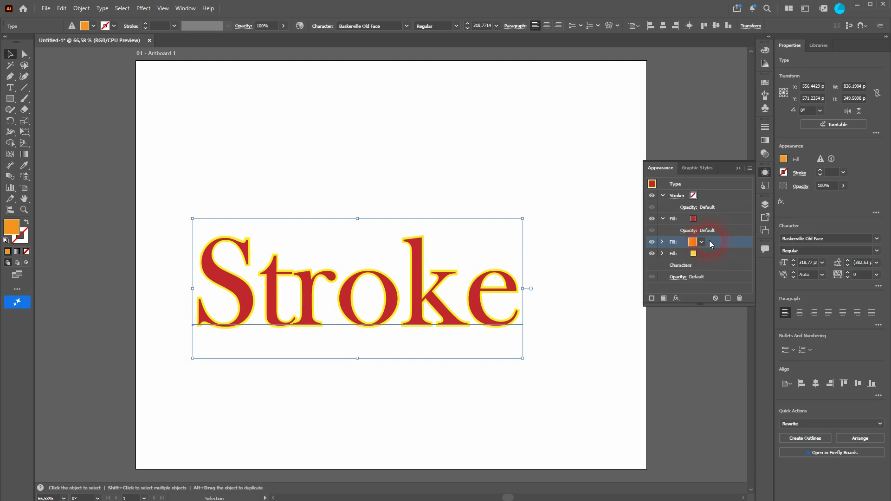
pyautogui.click(702, 242)
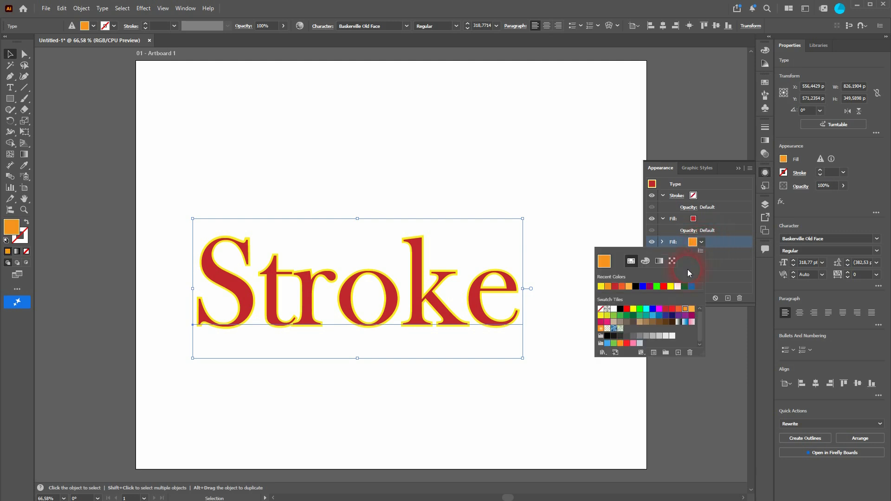
pyautogui.click(660, 309)
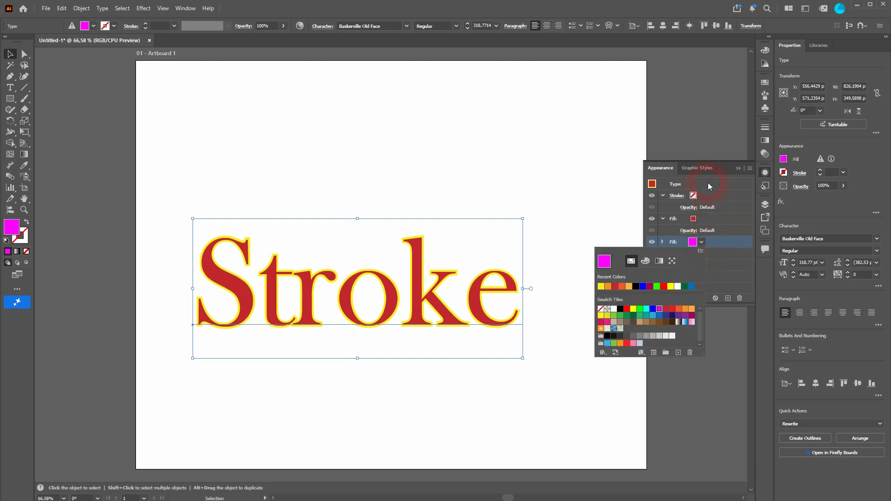
pyautogui.click(720, 168)
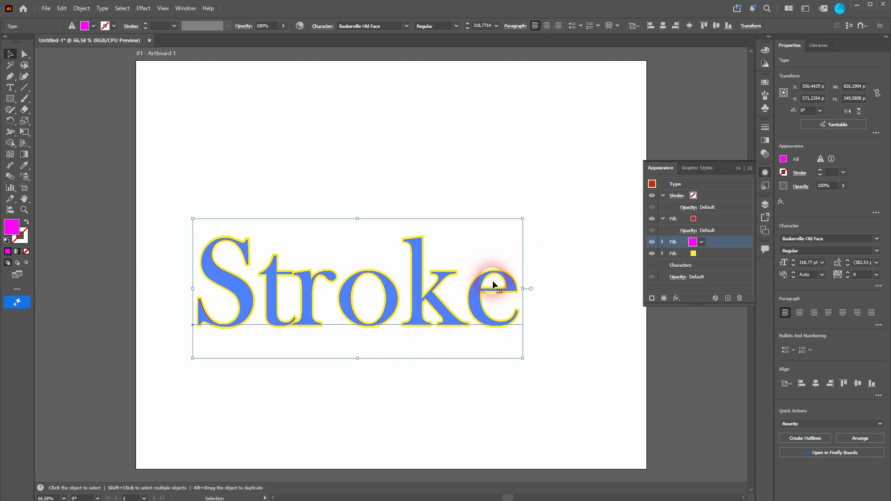
# Step: Toggle the visibility of the red and magenta fills to compare their effect on the text
pyautogui.moveTo(735, 239); pyautogui.dragTo(654, 221)
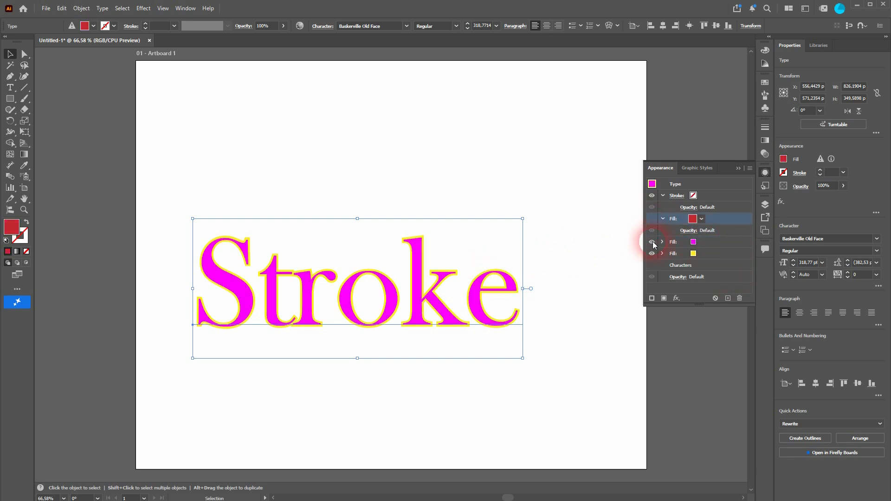
pyautogui.click(651, 241)
pyautogui.click(652, 241)
pyautogui.click(651, 218)
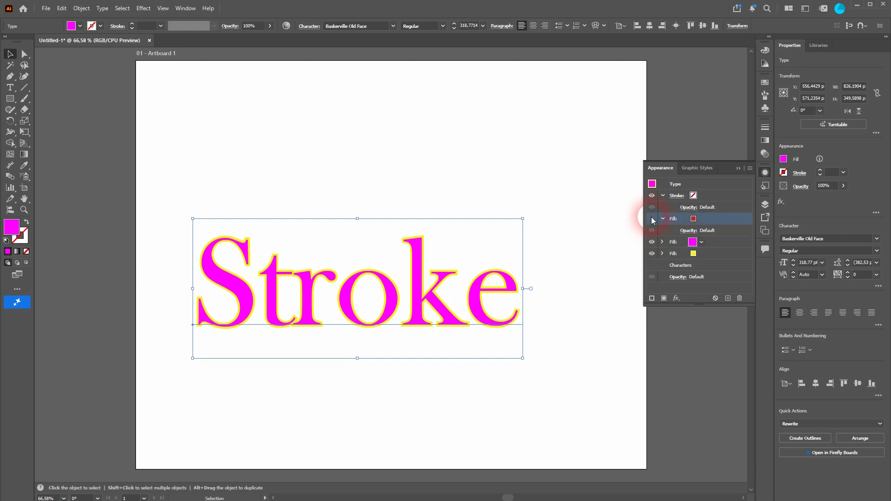
pyautogui.click(719, 243)
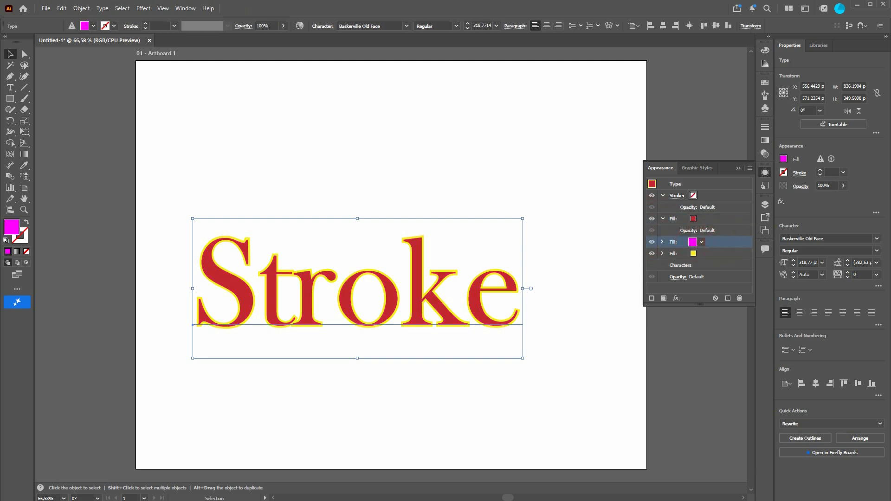
# Step: Apply an Offset Path effect of 10 px to the magenta fill
pyautogui.click(143, 8)
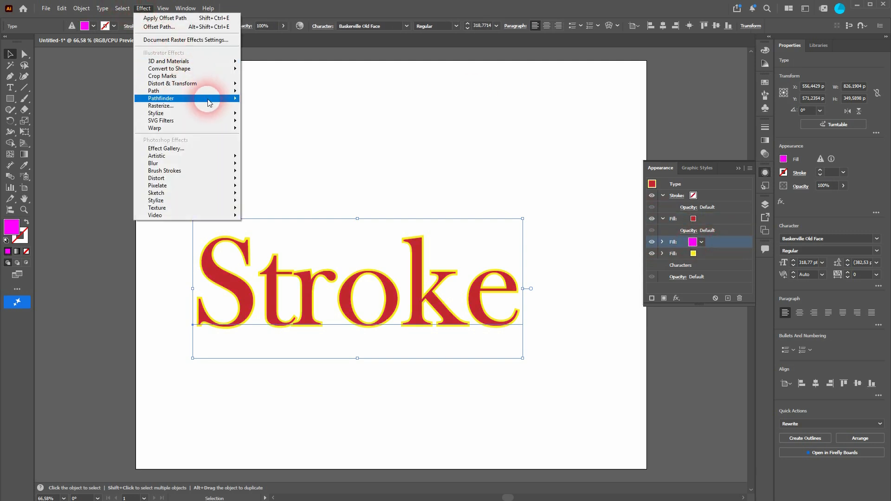
pyautogui.moveTo(208, 91)
pyautogui.click(290, 89)
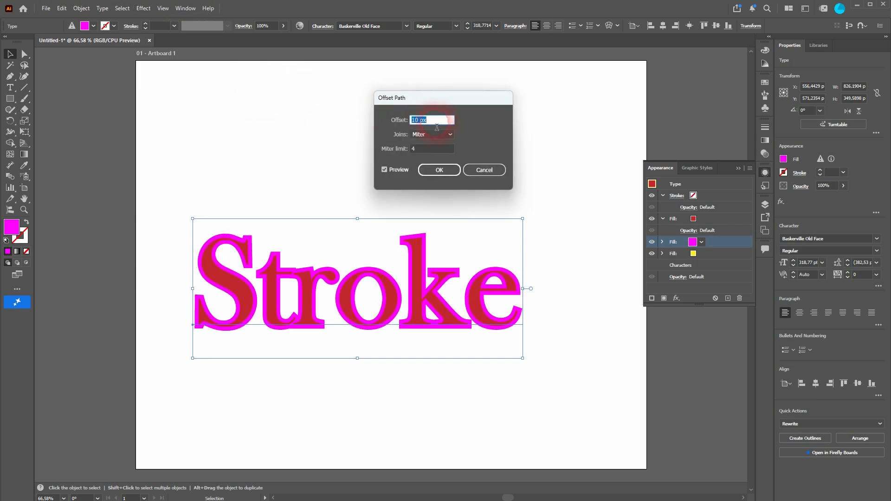
pyautogui.click(437, 170)
# Step: Move the yellow fill above the magenta fill in the appearance stack
pyautogui.click(722, 254)
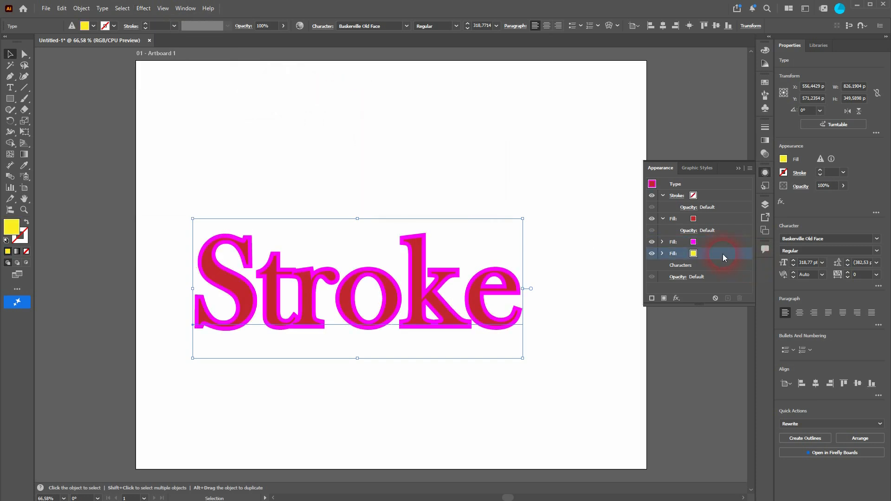
pyautogui.moveTo(718, 253); pyautogui.dragTo(711, 236)
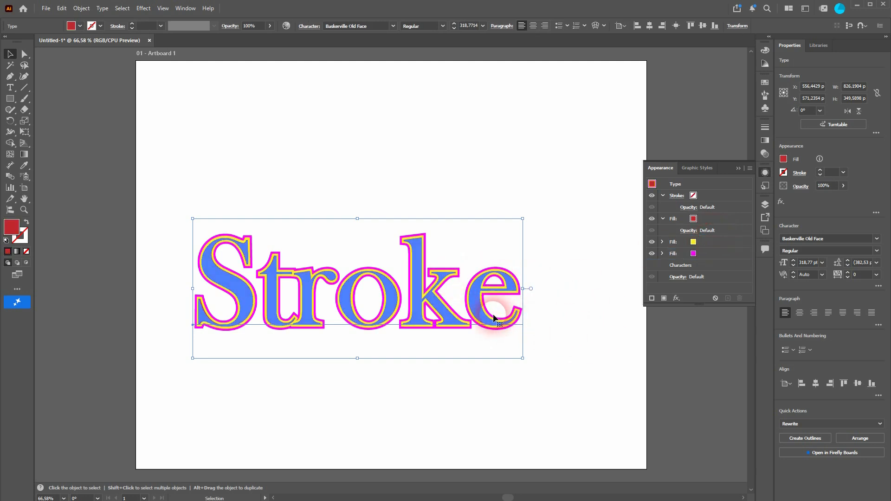
# Step: Zoom in and toggle each fill's visibility to inspect how the outline layers stack
pyautogui.hscroll(-3, 491, 315)
pyautogui.scroll(4, 494, 308)
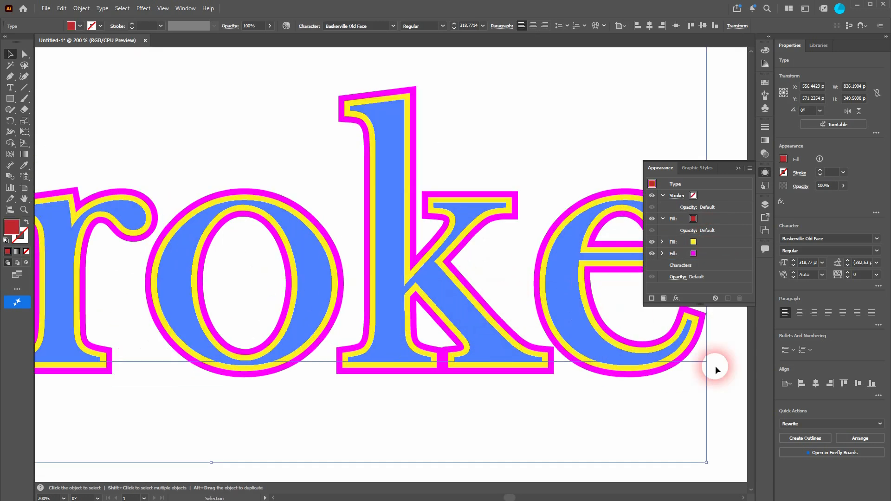
pyautogui.click(653, 216)
pyautogui.click(653, 216)
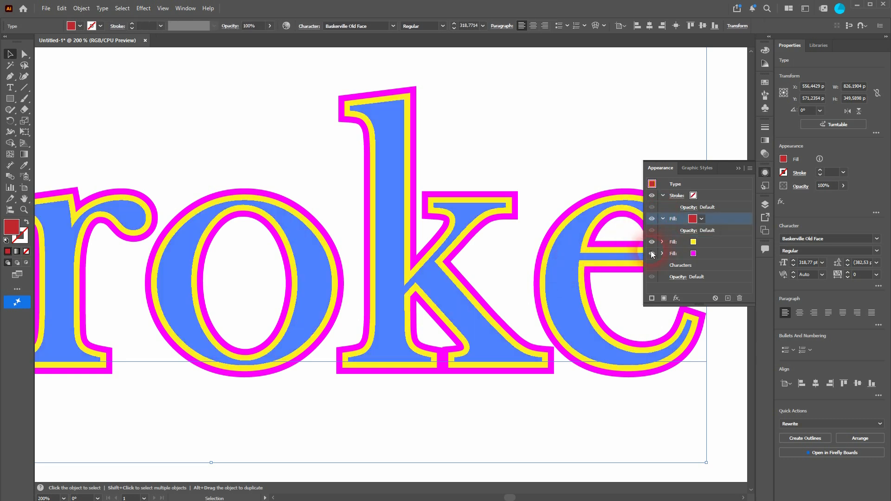
pyautogui.click(651, 242)
pyautogui.click(651, 242)
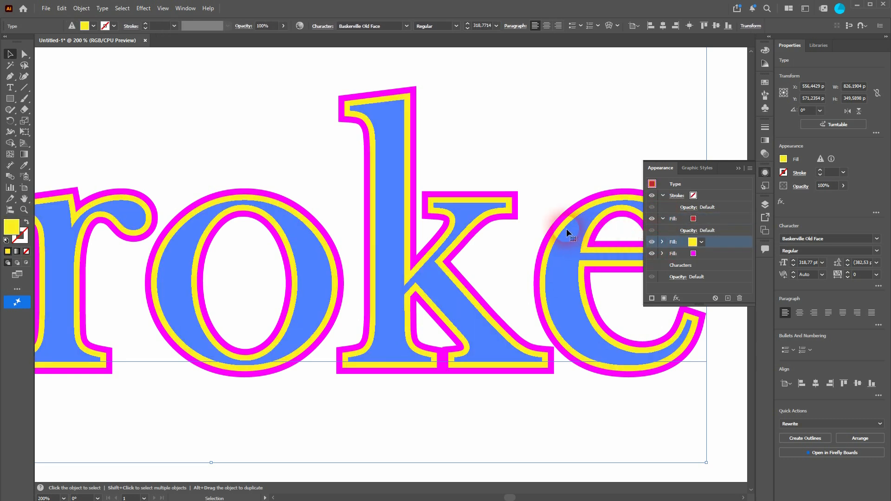
pyautogui.click(652, 253)
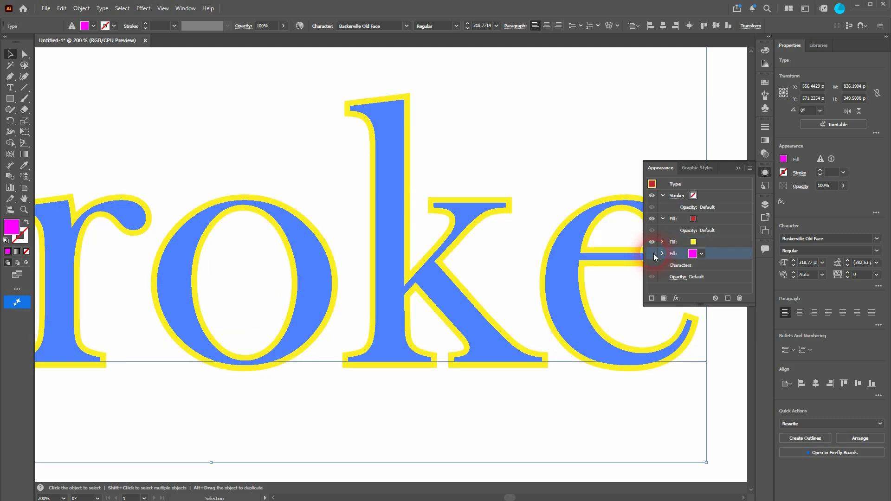
pyautogui.click(652, 254)
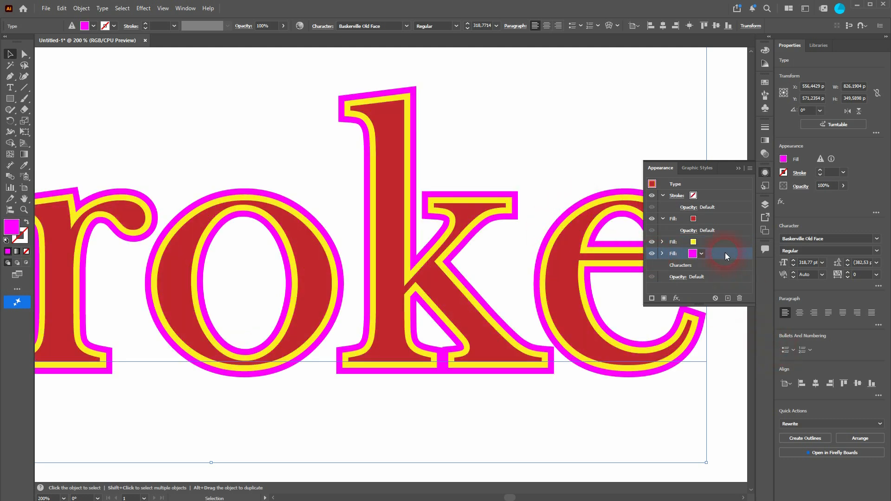
# Step: Delete the yellow and magenta fills, leaving only the red fill
pyautogui.click(725, 241)
pyautogui.click(739, 297)
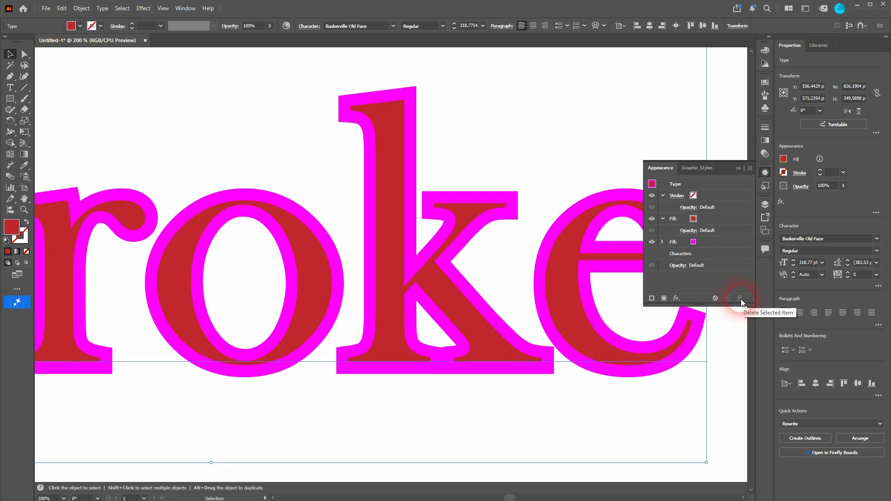
pyautogui.click(716, 241)
pyautogui.click(739, 298)
# Step: Duplicate the red fill so the text has four red fills
pyautogui.hscroll(2, 358, 284)
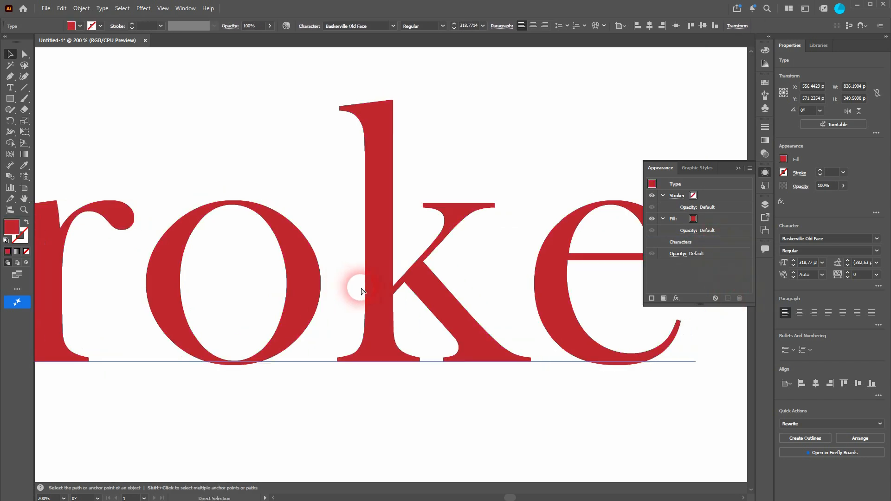
pyautogui.scroll(-6, 363, 294)
pyautogui.scroll(4, 289, 285)
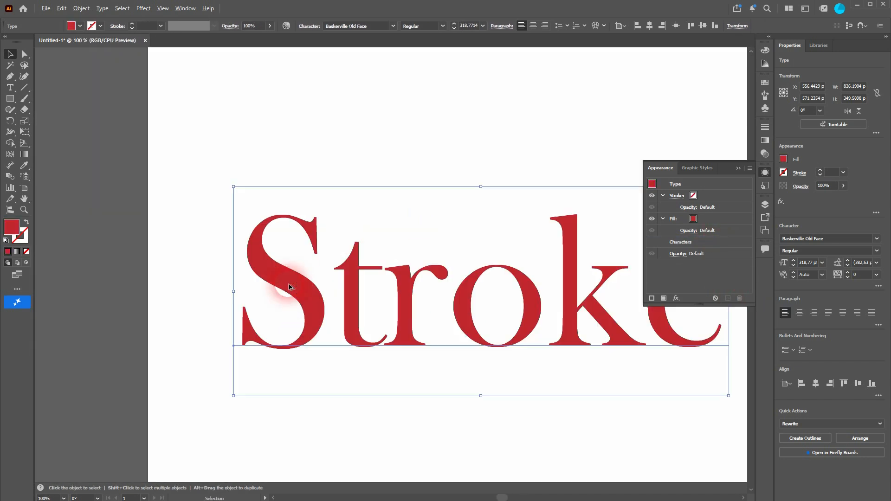
pyautogui.scroll(-2, 571, 286)
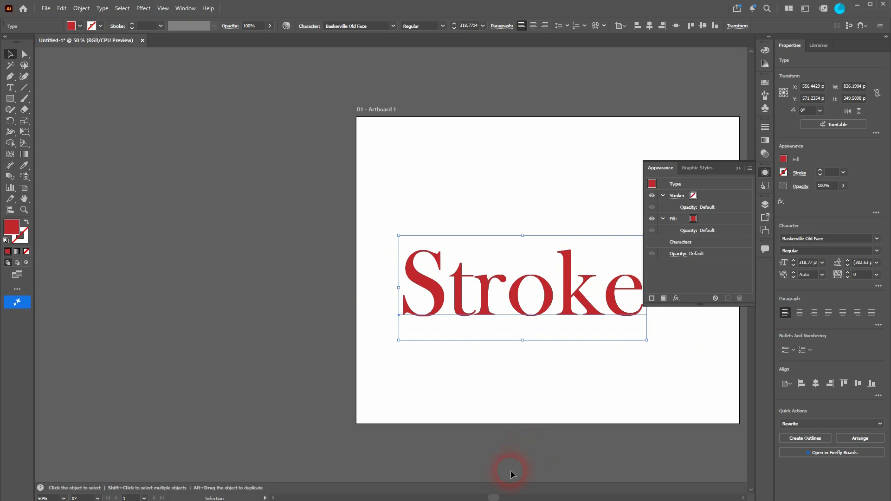
pyautogui.moveTo(497, 495); pyautogui.dragTo(504, 496)
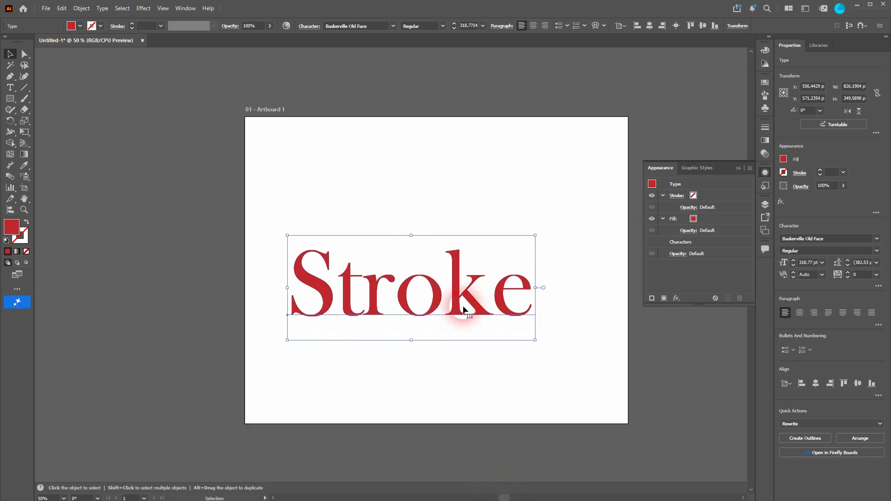
pyautogui.click(704, 218)
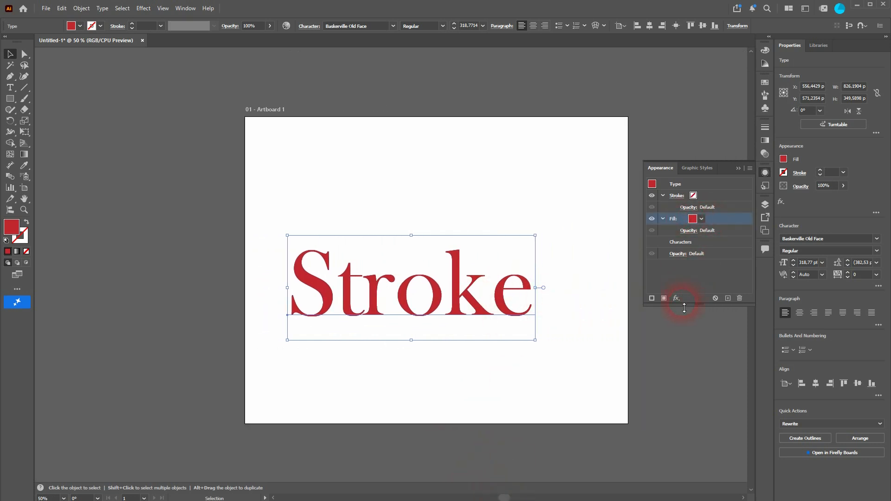
pyautogui.click(663, 301)
pyautogui.click(663, 301)
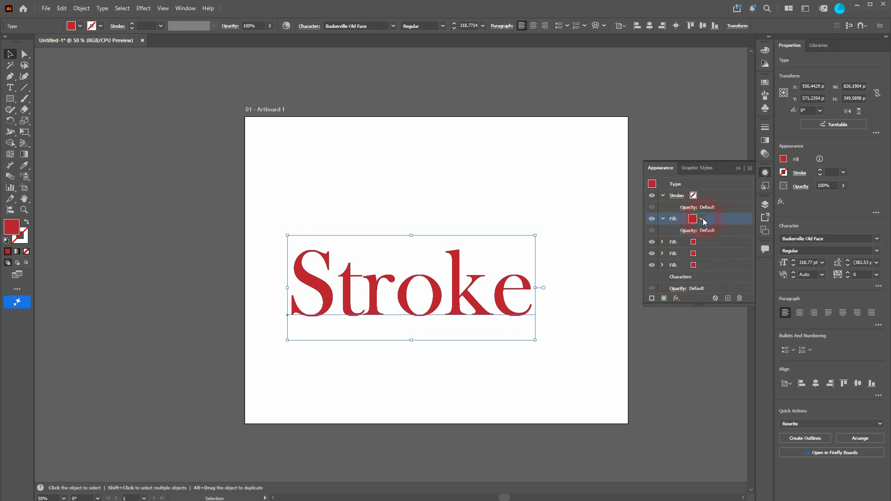
# Step: Set the second fill's colour to a brighter red swatch
pyautogui.click(706, 240)
pyautogui.click(699, 243)
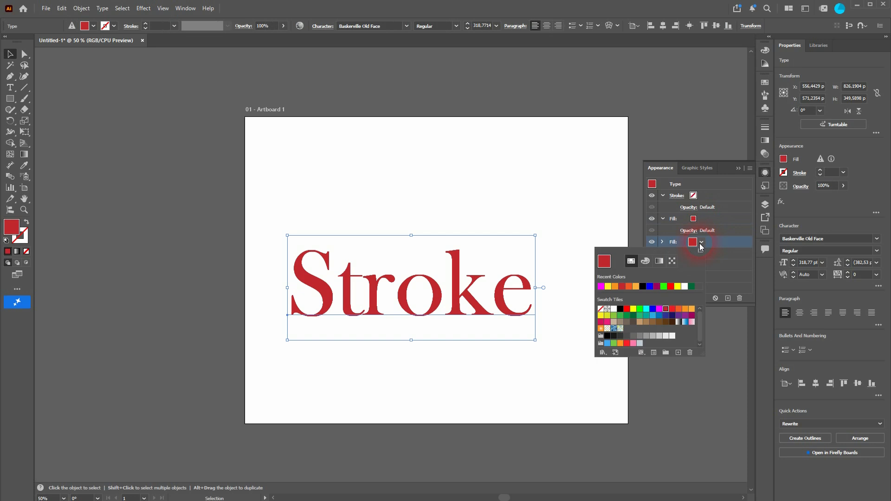
pyautogui.click(671, 308)
pyautogui.click(718, 252)
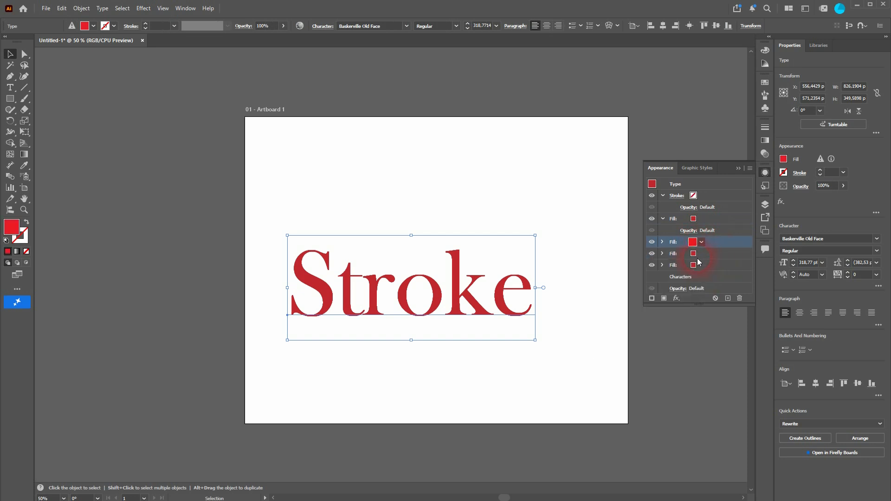
# Step: Set the third fill's colour to an orange swatch
pyautogui.click(701, 254)
pyautogui.click(700, 254)
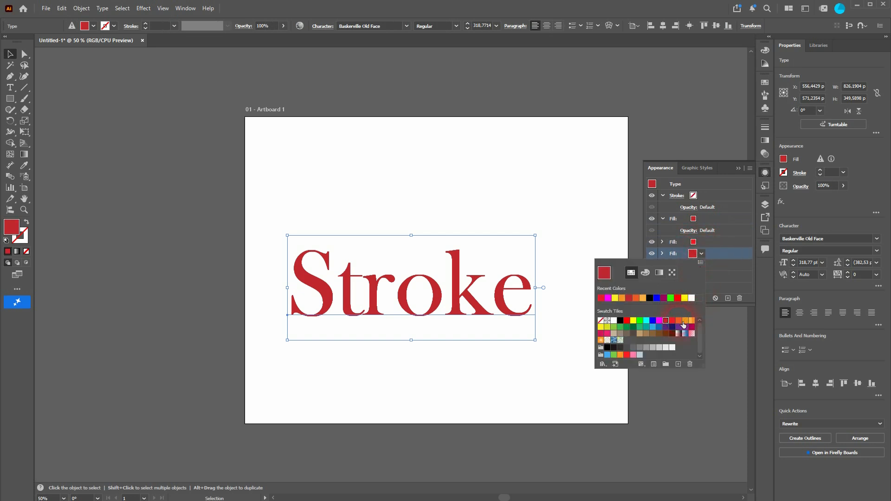
pyautogui.click(680, 321)
# Step: Set the fourth fill's colour to a light orange swatch
pyautogui.click(726, 263)
pyautogui.click(701, 265)
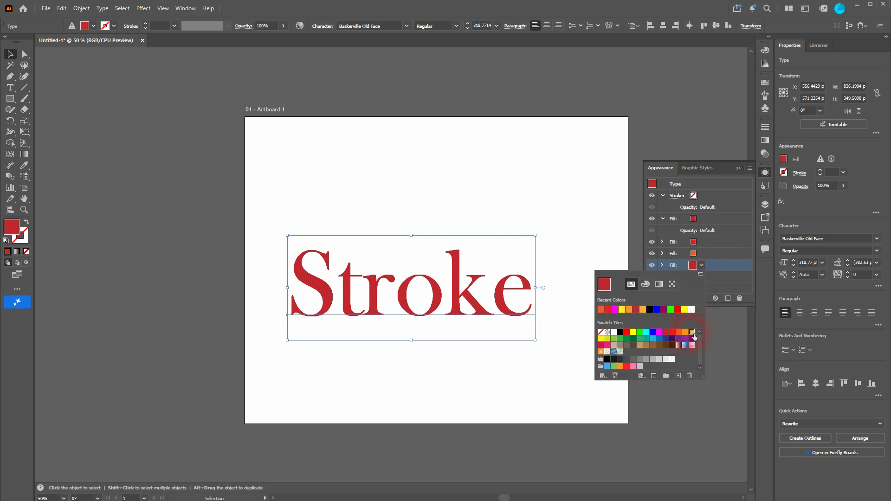
pyautogui.click(694, 335)
pyautogui.click(727, 173)
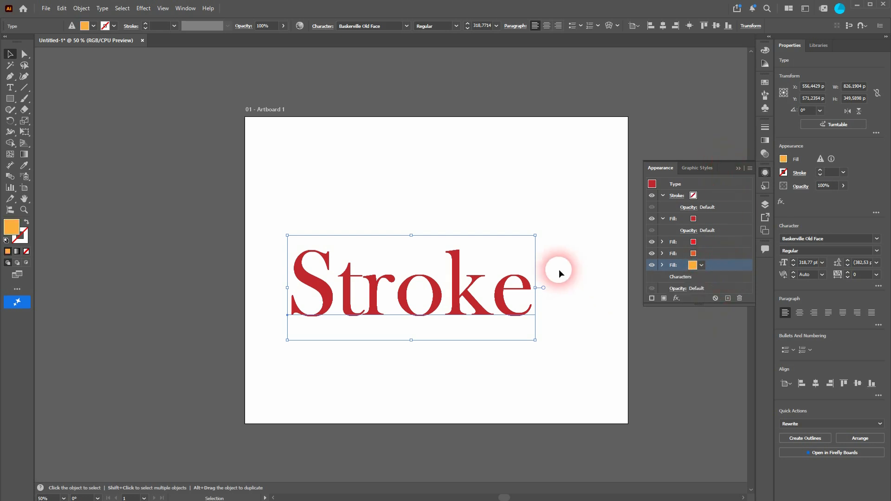
# Step: Apply an Offset Path effect of 5 px to the bright red fill
pyautogui.click(657, 243)
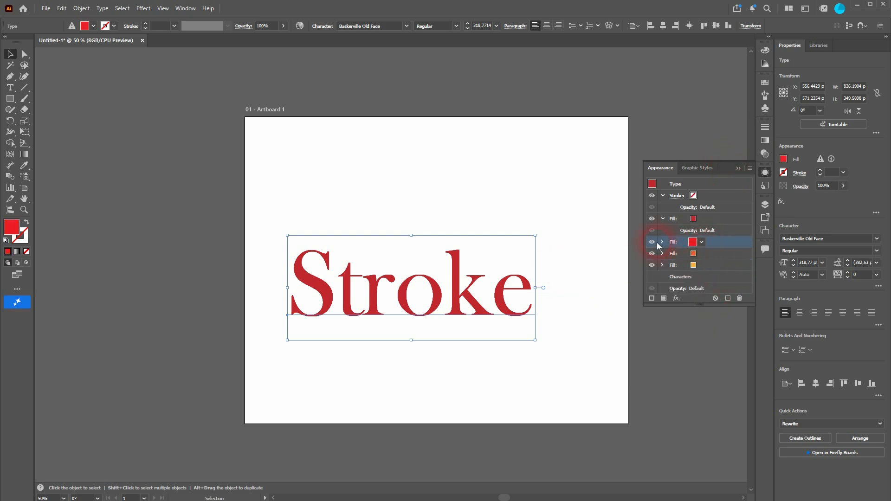
pyautogui.click(148, 4)
pyautogui.moveTo(228, 93)
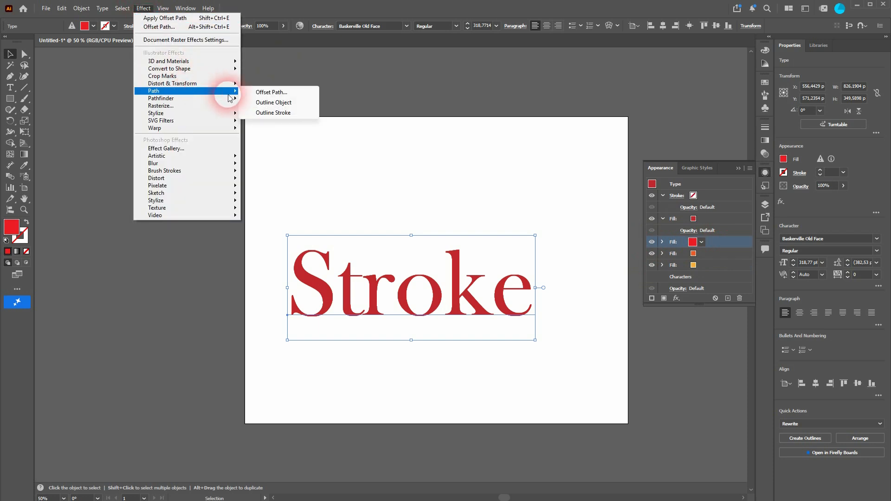
pyautogui.click(271, 92)
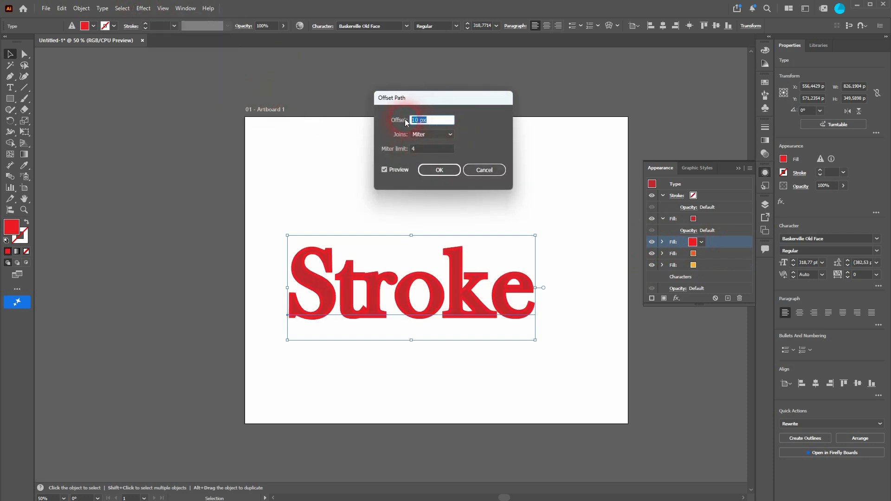
pyautogui.write('5')
pyautogui.click(448, 173)
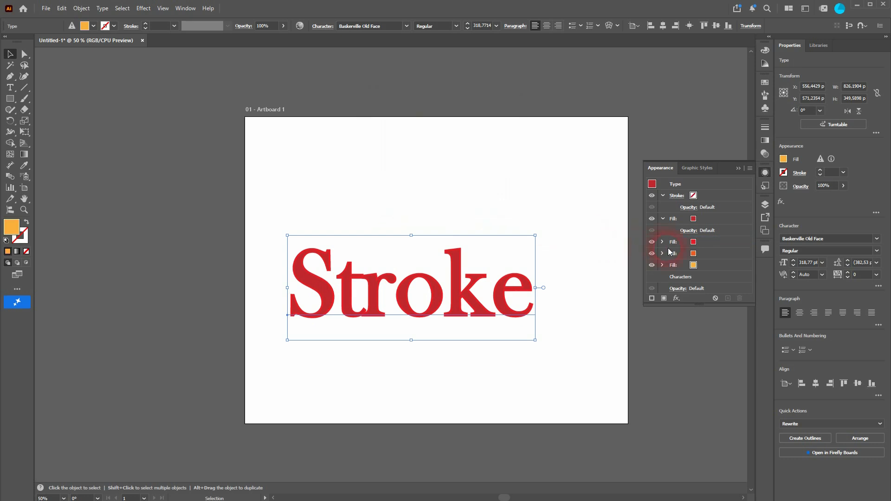
# Step: Apply an Offset Path effect of 10 px to the orange fill
pyautogui.click(703, 253)
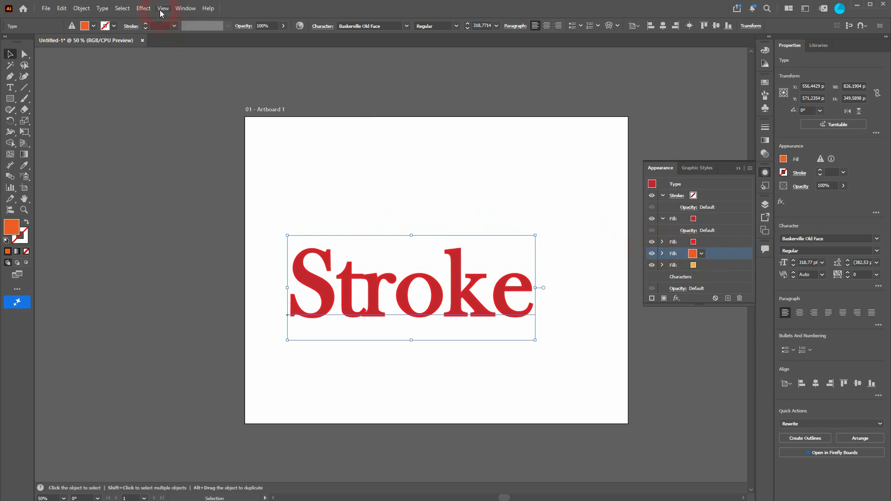
pyautogui.click(143, 8)
pyautogui.click(156, 31)
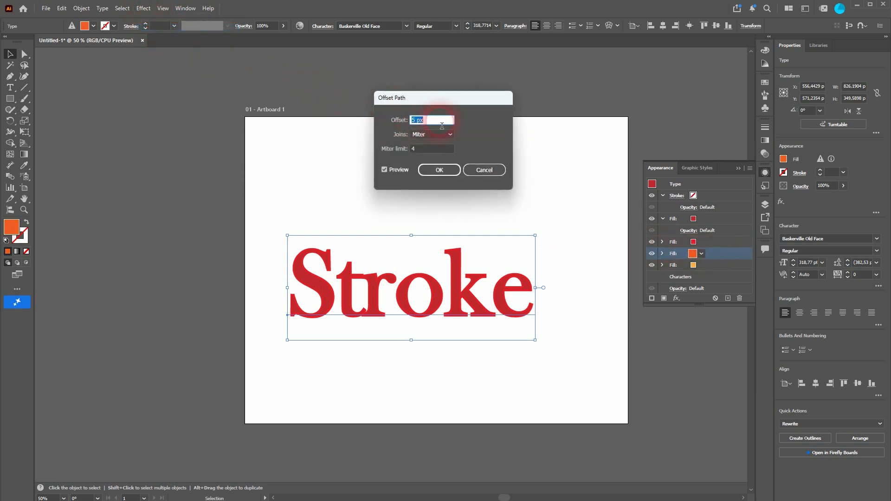
pyautogui.write('10')
pyautogui.click(437, 167)
pyautogui.click(714, 298)
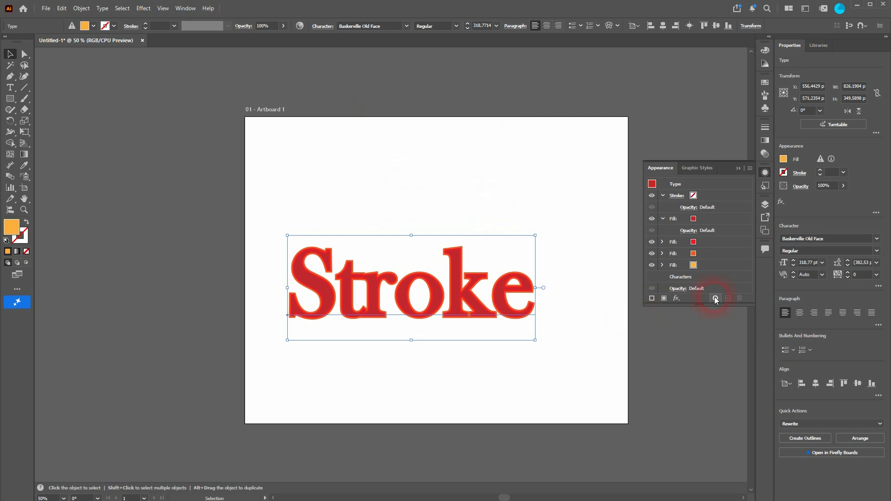
# Step: Apply an Offset Path effect to the light orange fill, the bottom fill in the stack
pyautogui.click(708, 269)
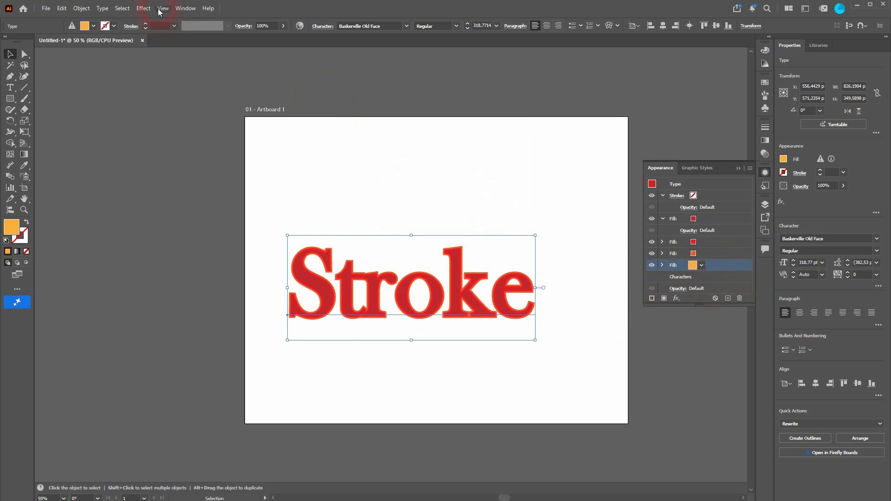
pyautogui.click(143, 8)
pyautogui.click(153, 24)
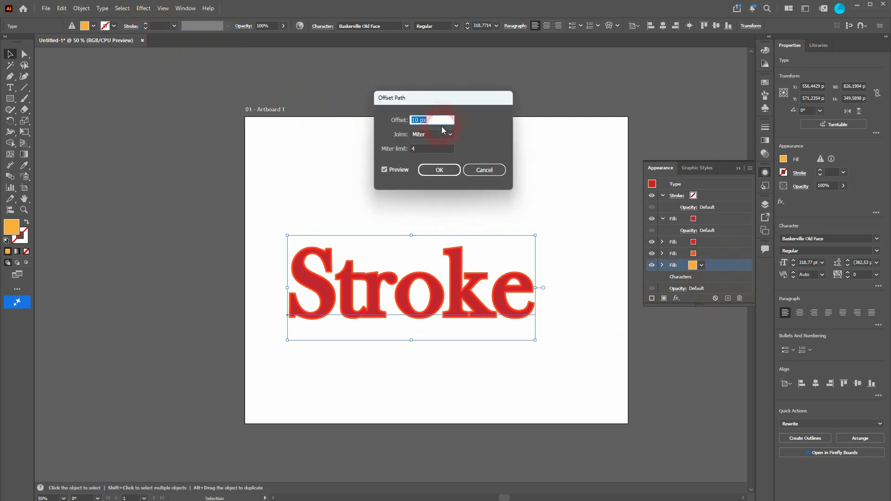
pyautogui.click(449, 169)
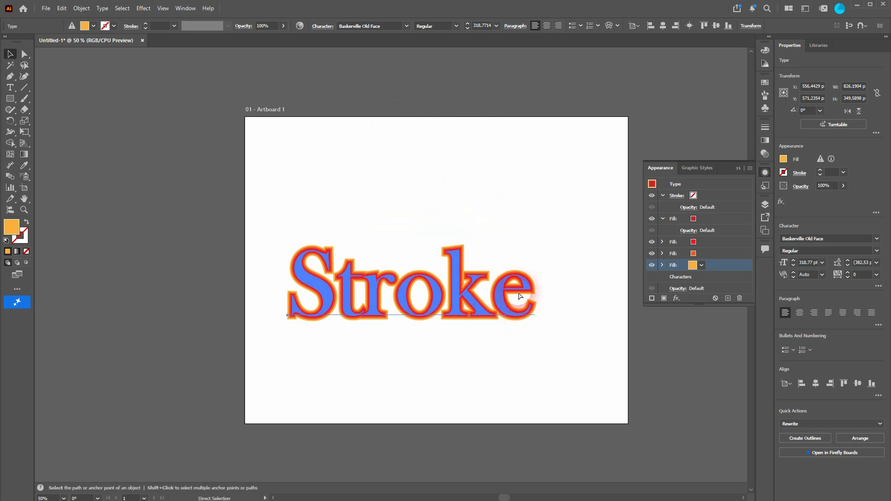
# Step: Inspect the stacked red and orange outlines around the letters up close, then deselect the text
pyautogui.scroll(7, 508, 298)
pyautogui.scroll(-1, 510, 300)
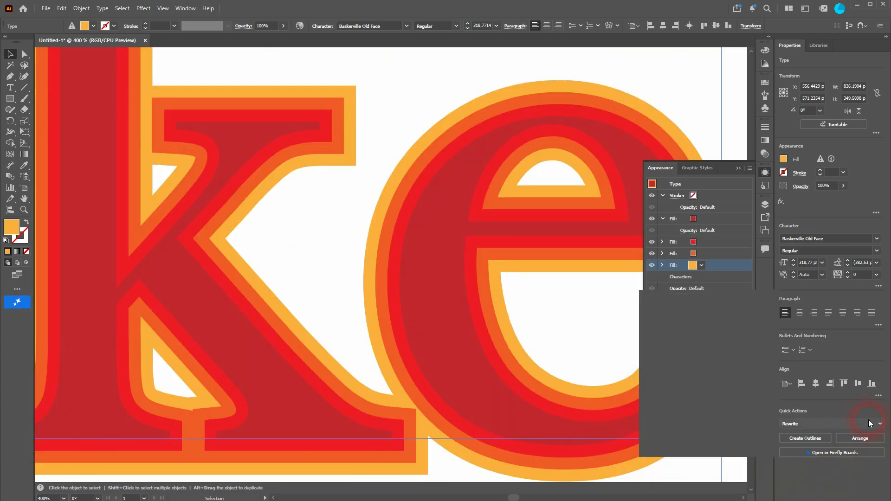
pyautogui.click(703, 240)
pyautogui.click(672, 221)
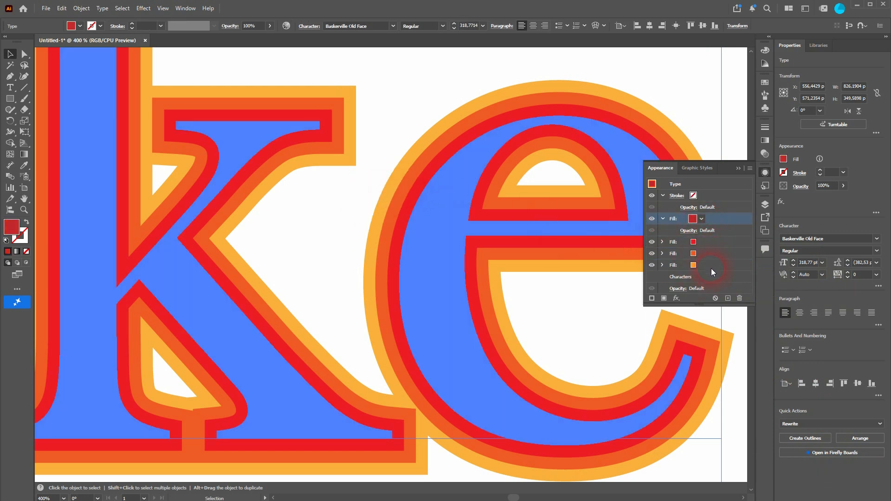
pyautogui.click(740, 116)
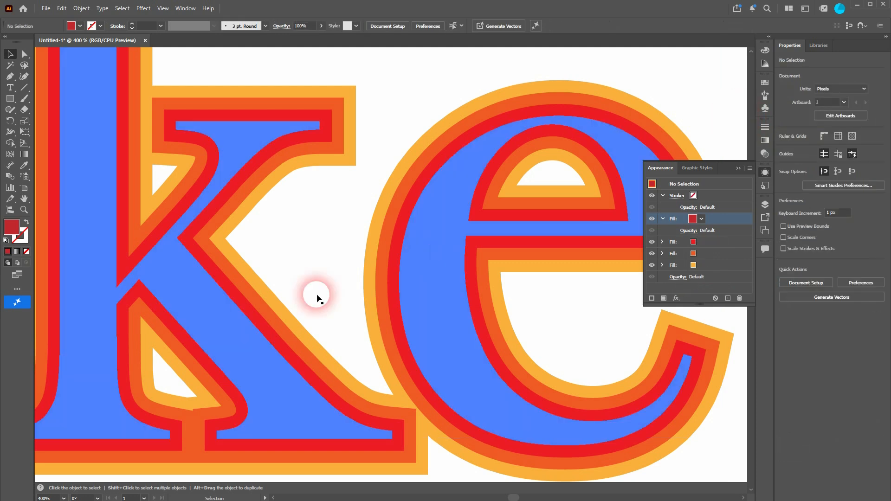
pyautogui.scroll(-4, 364, 302)
pyautogui.scroll(-8, 364, 302)
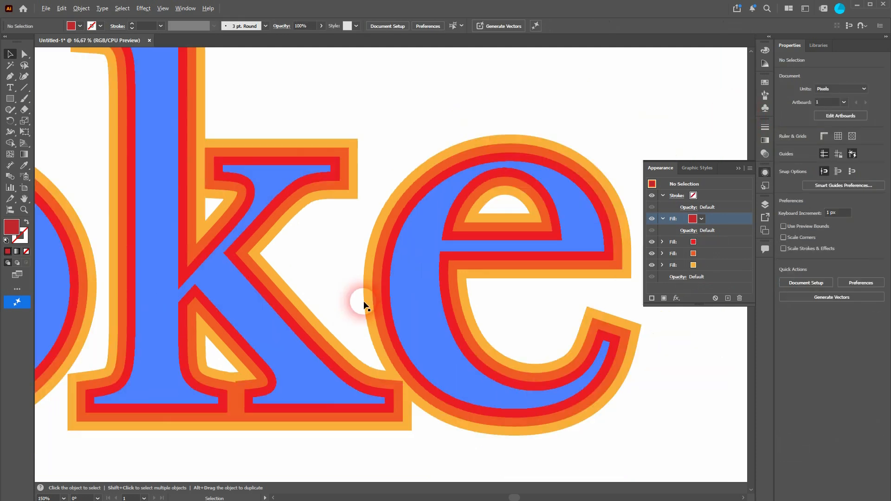